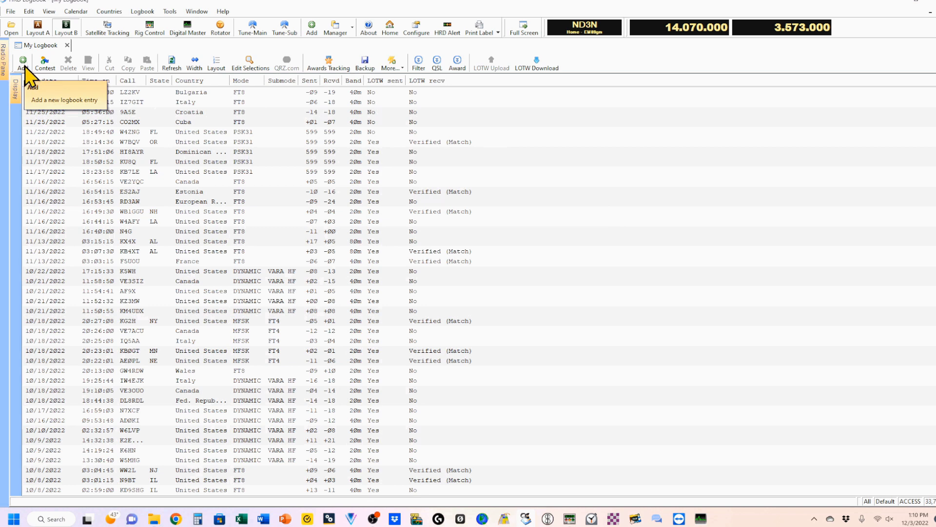
pyautogui.click(23, 63)
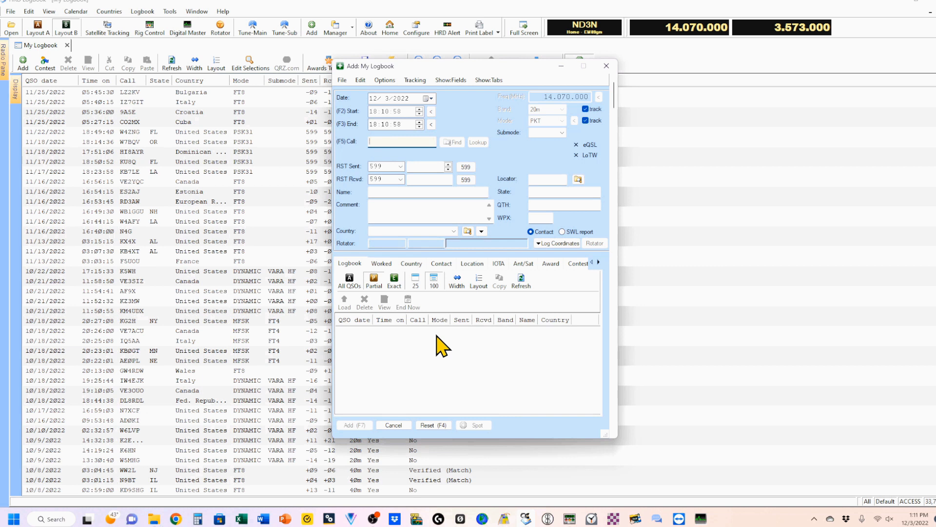
pyautogui.write('K3TAM')
pyautogui.press('Tab')
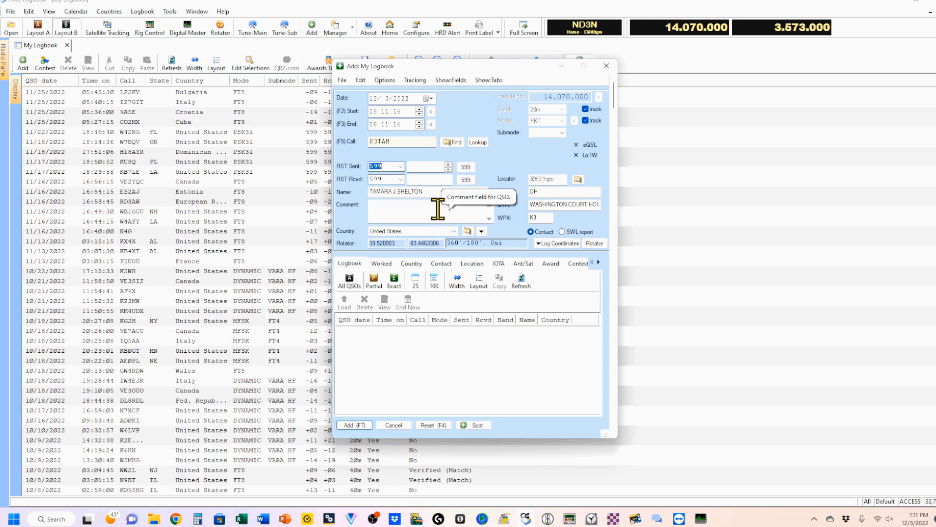
# Set the new contact's sent signal report to 589 and its received report to 579
pyautogui.click(465, 167)
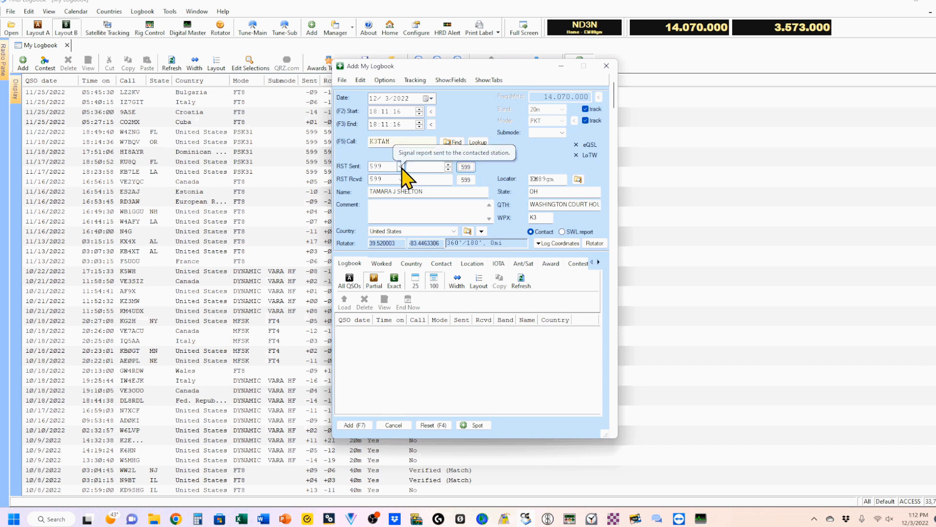
pyautogui.click(400, 166)
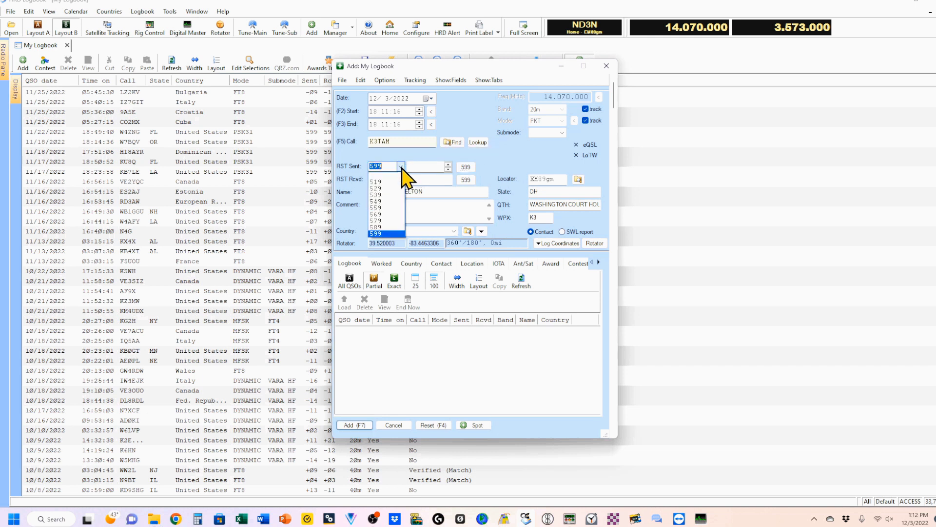
pyautogui.click(385, 227)
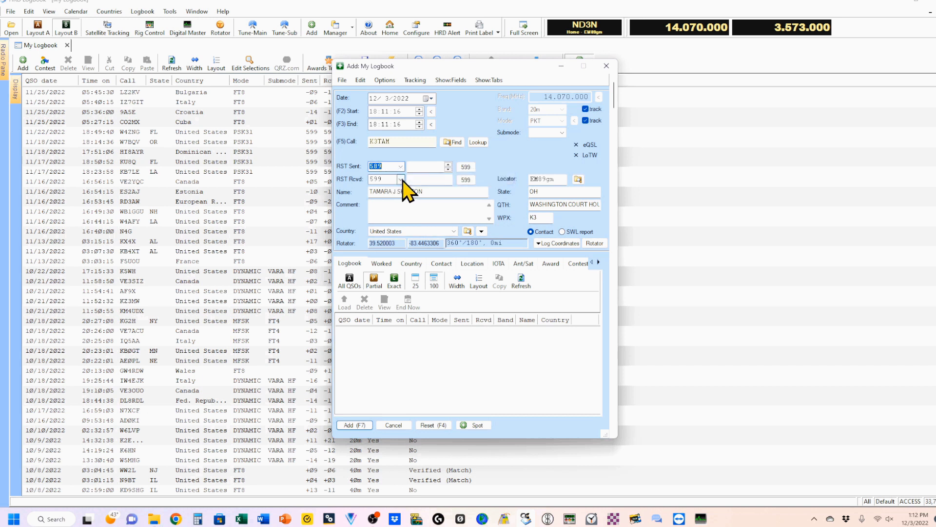
pyautogui.click(400, 179)
pyautogui.click(390, 235)
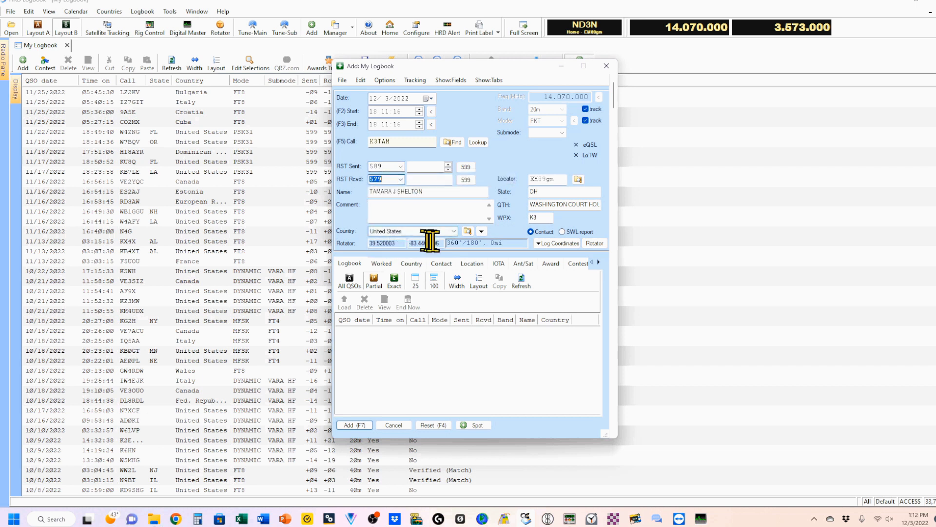
# Set the submode to SSB and save the K3TAM contact to the logbook, closing the entry window
pyautogui.click(561, 133)
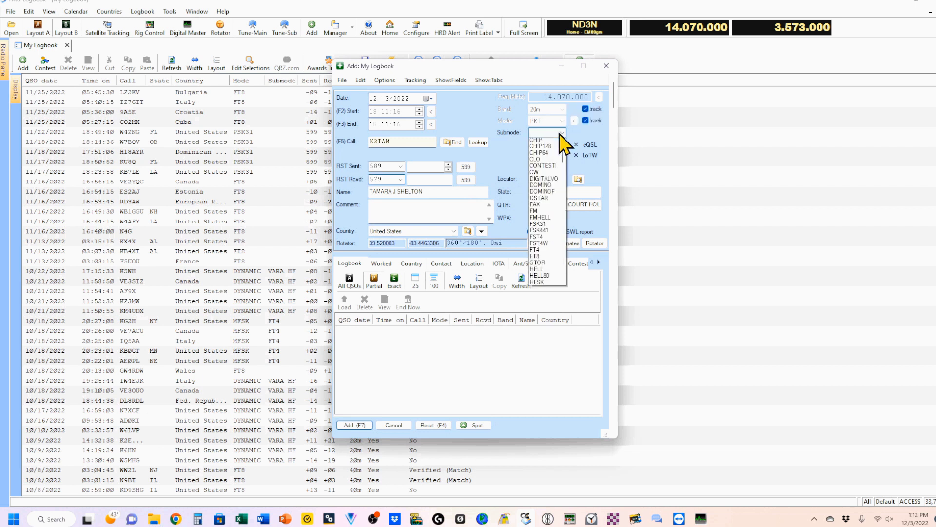
pyautogui.scroll(-5, 546, 293)
pyautogui.click(541, 329)
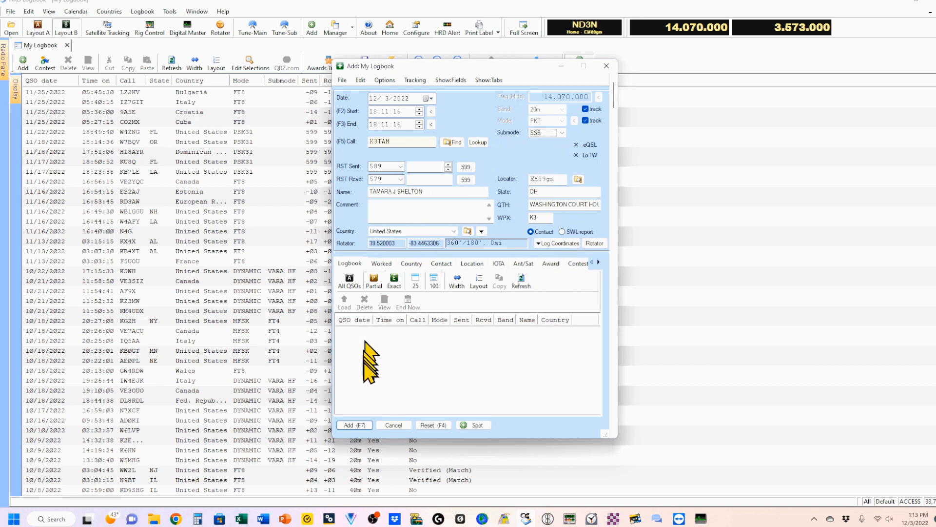
pyautogui.click(355, 424)
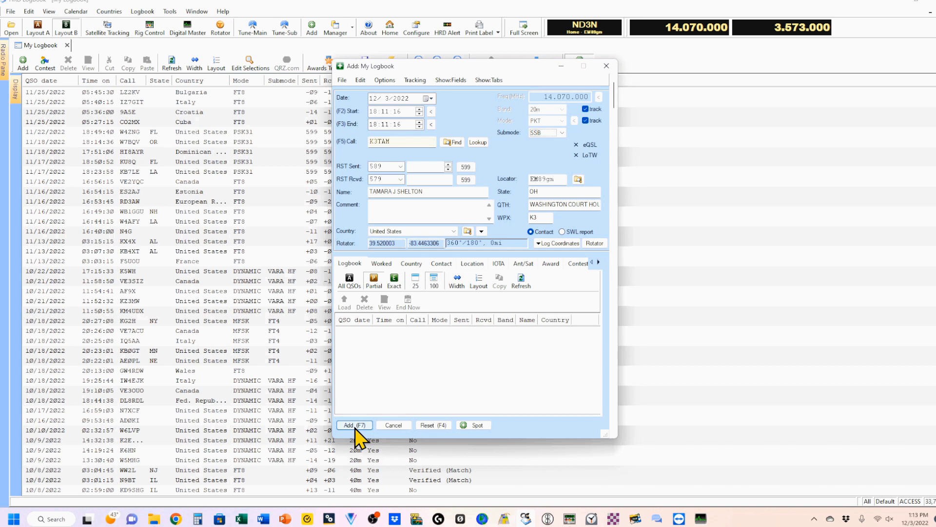
pyautogui.click(356, 425)
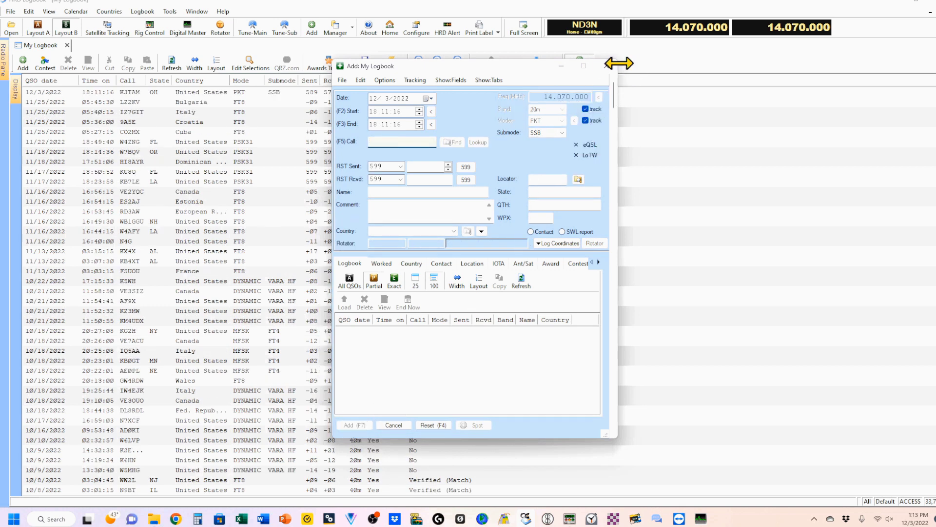
pyautogui.click(606, 65)
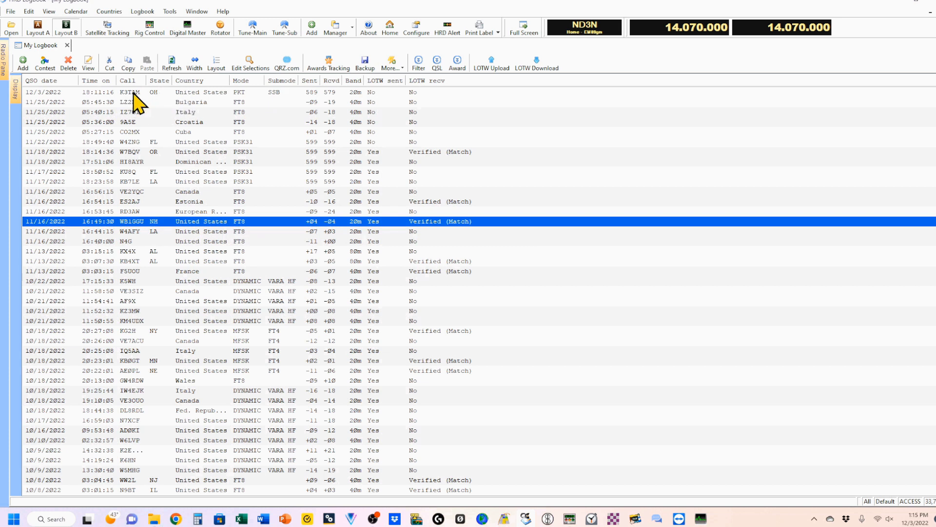
pyautogui.click(133, 93)
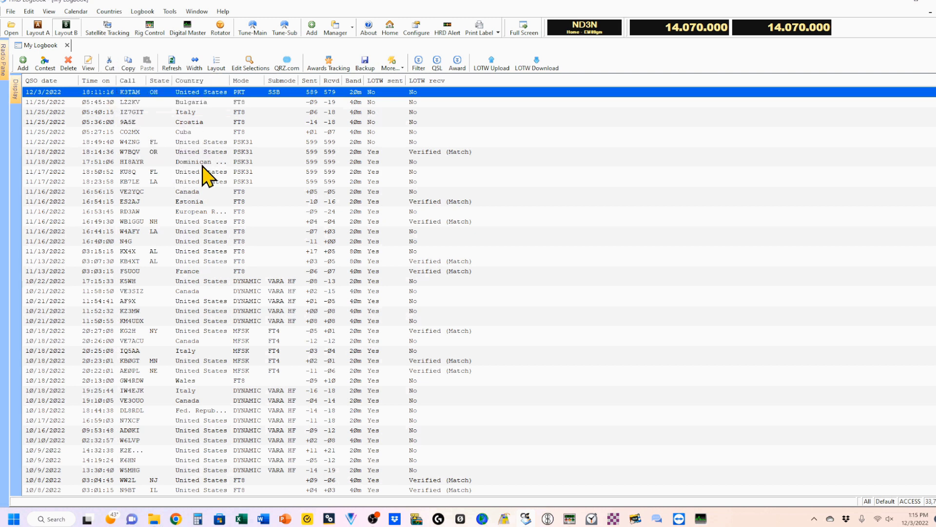
pyautogui.press('Delete')
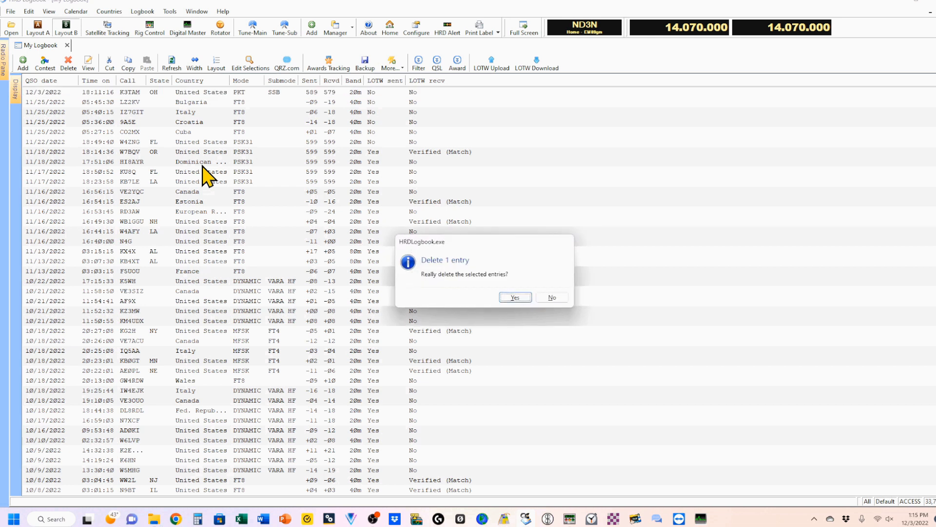
pyautogui.click(515, 299)
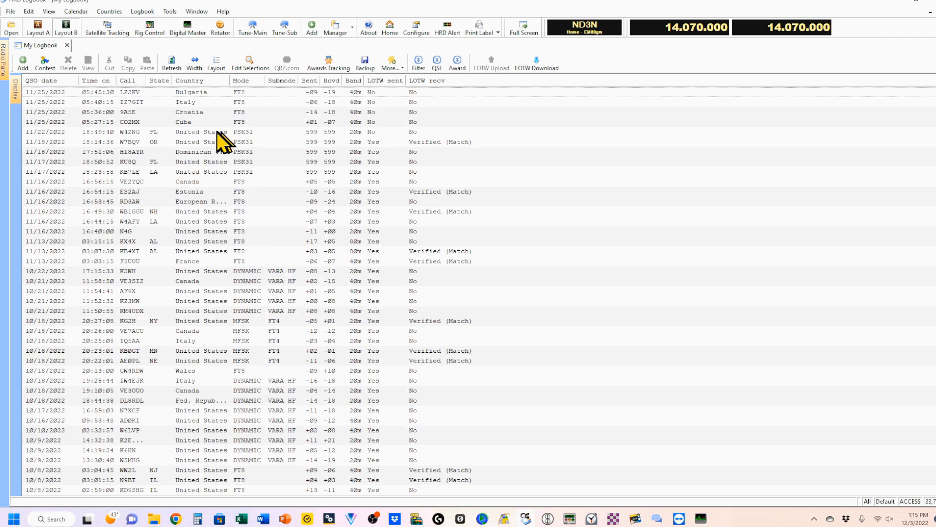
pyautogui.moveTo(218, 133); pyautogui.dragTo(226, 189)
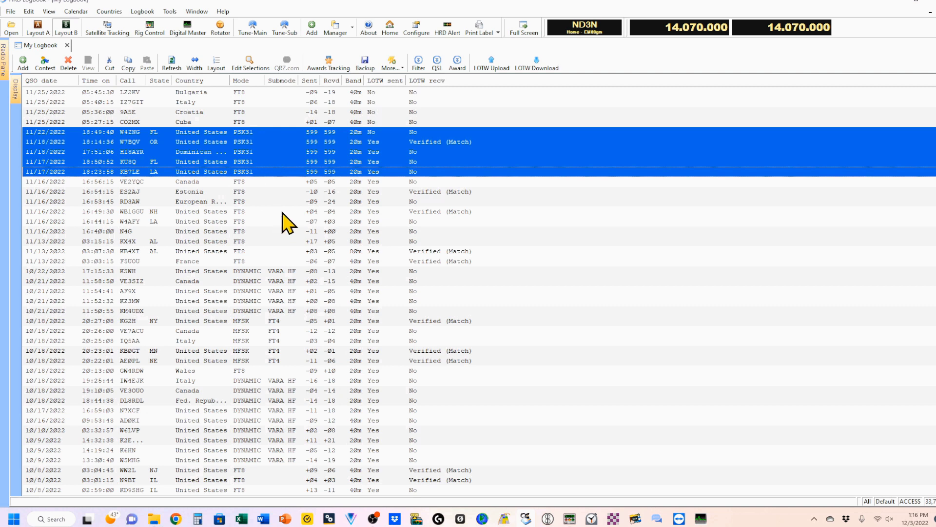
pyautogui.click(579, 213)
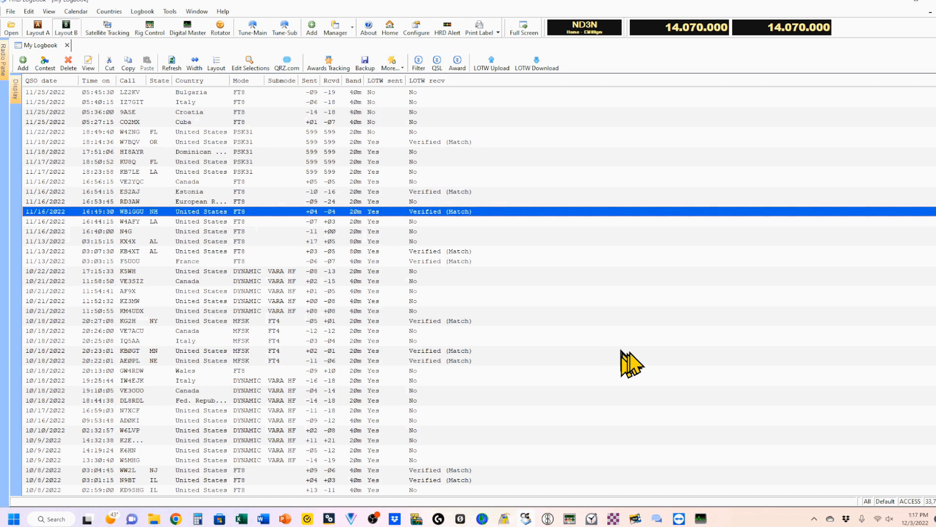
# Switch to Digital Master 780 and tune the BPSK-31 decoder to the CQ signal at about 1220 Hz on the waterfall
pyautogui.moveTo(570, 519)
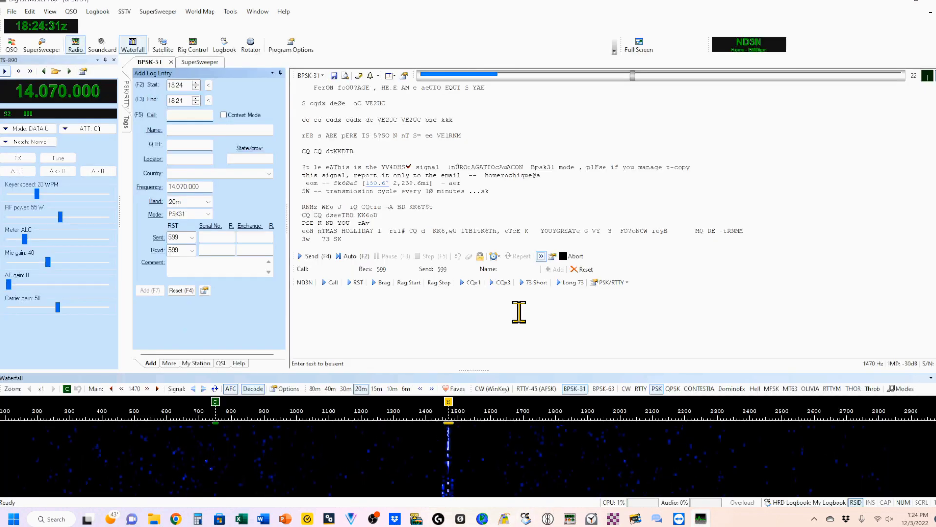
pyautogui.moveTo(447, 453)
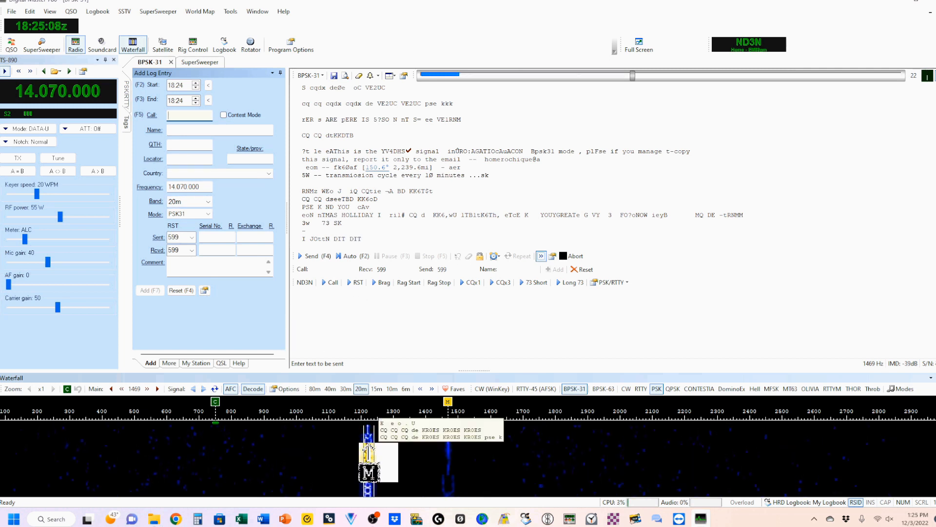
pyautogui.click(367, 452)
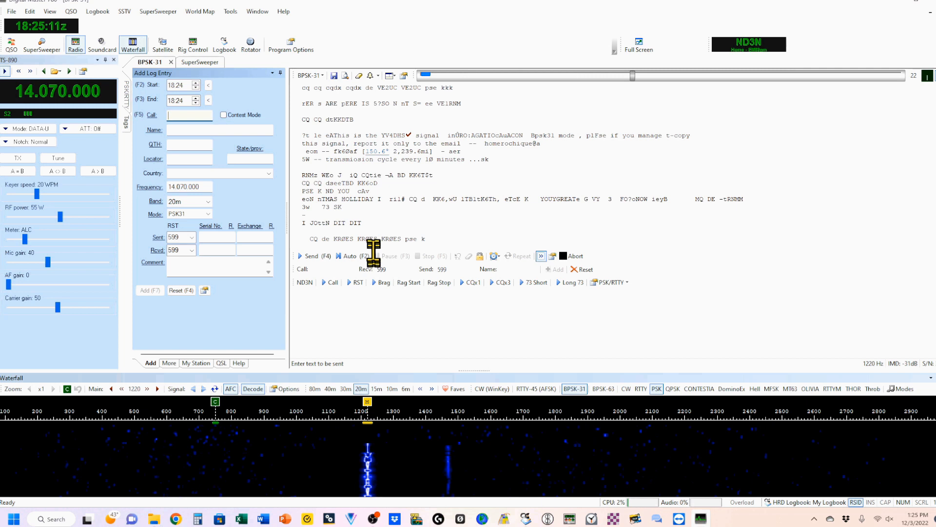
# Capture KR0ES from the decoded text as the callsign of the log entry
pyautogui.click(434, 317)
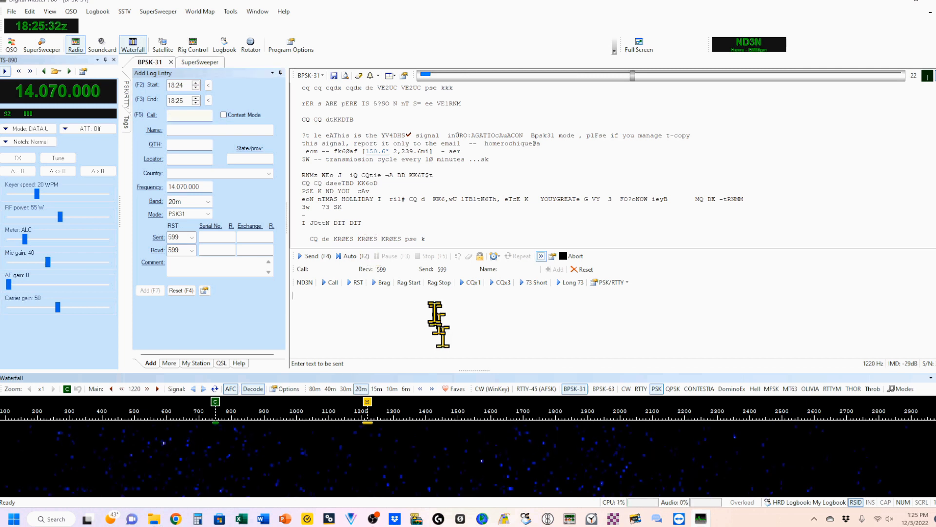
pyautogui.click(367, 241)
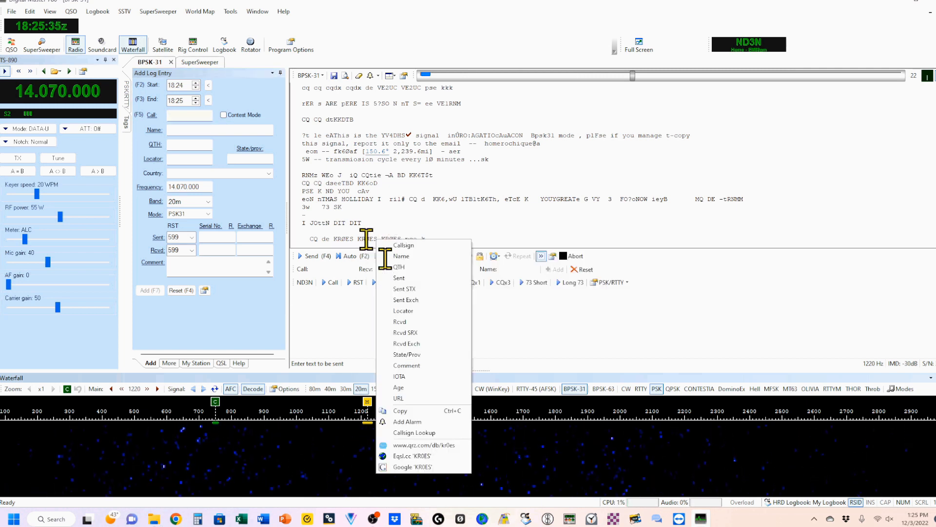
pyautogui.click(404, 245)
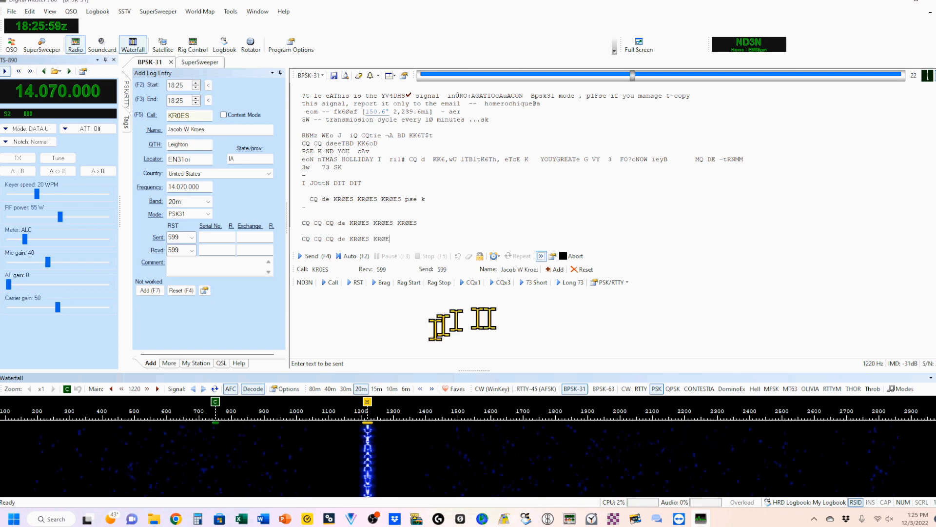
# Examine the definition of the 73 Short macro and close it without editing
pyautogui.click(535, 284)
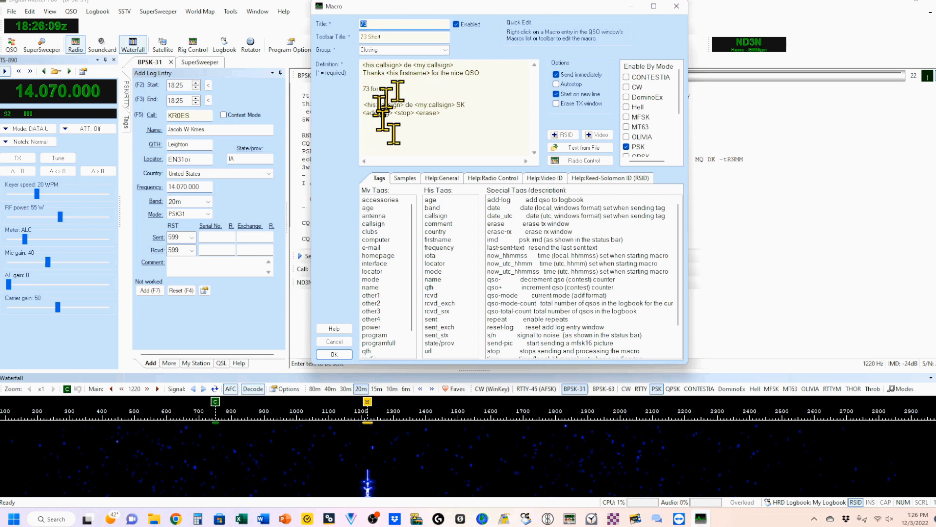
pyautogui.click(676, 7)
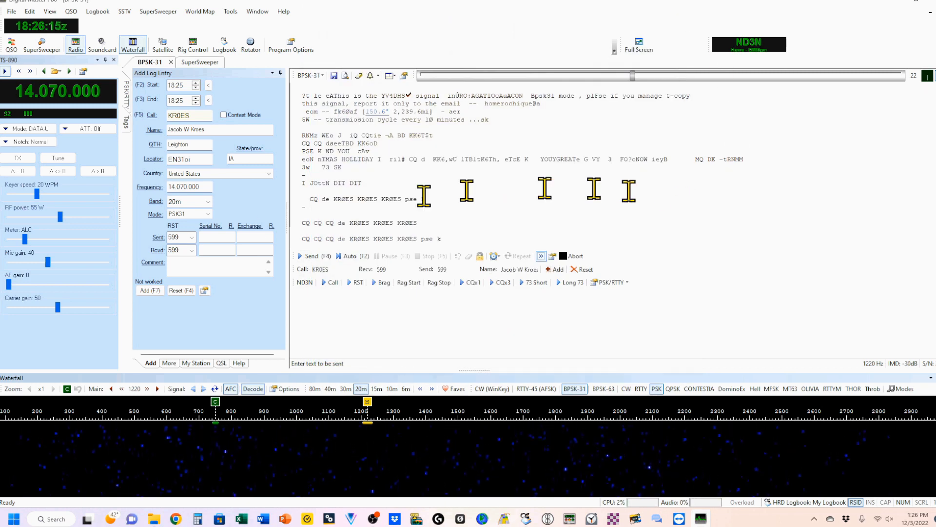
pyautogui.click(145, 291)
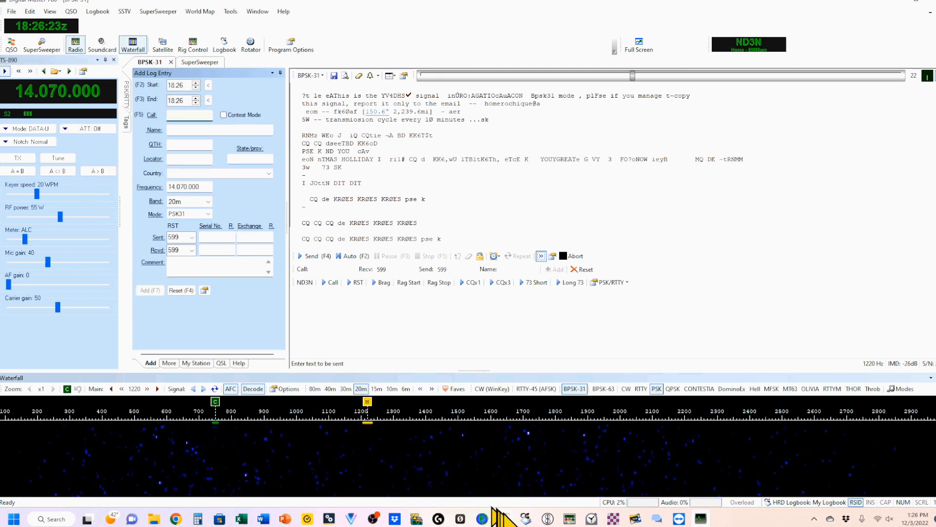
pyautogui.click(504, 518)
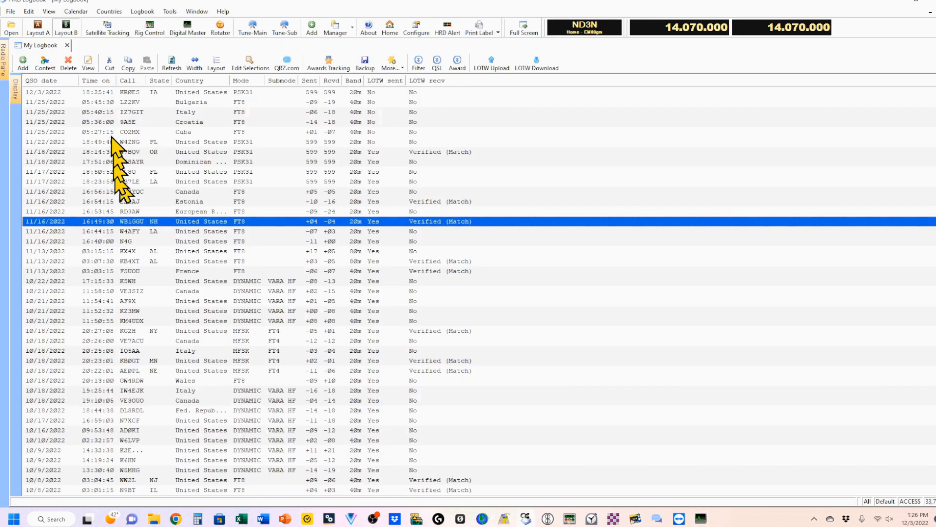
pyautogui.click(131, 92)
pyautogui.rightClick(131, 93)
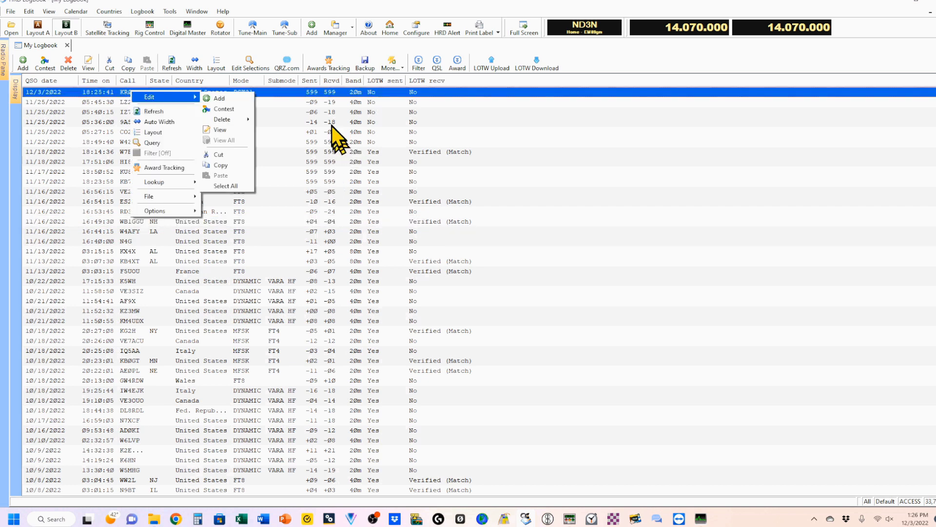
pyautogui.moveTo(225, 119)
pyautogui.click(291, 122)
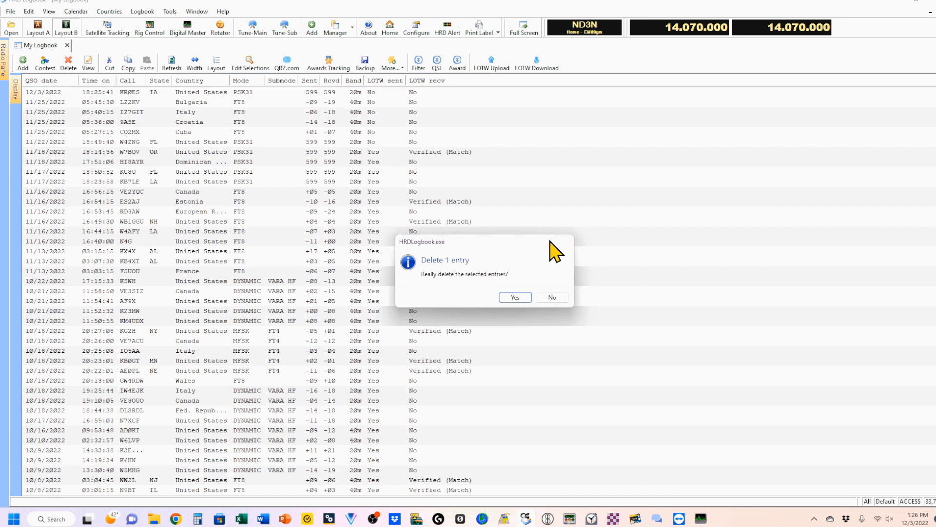
pyautogui.click(515, 297)
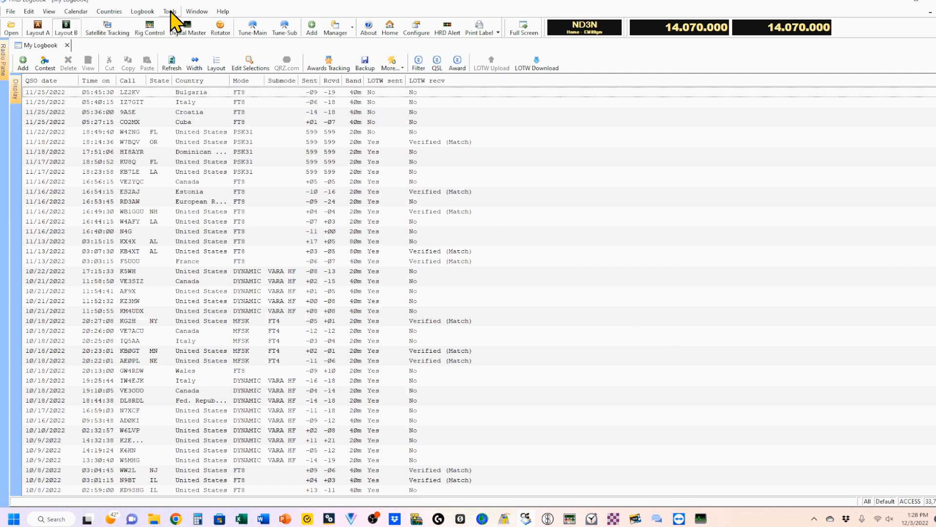
# Load the wsjtx_log file from the ADIs folder into an ADIF (ADI) import for the logbook
pyautogui.click(145, 14)
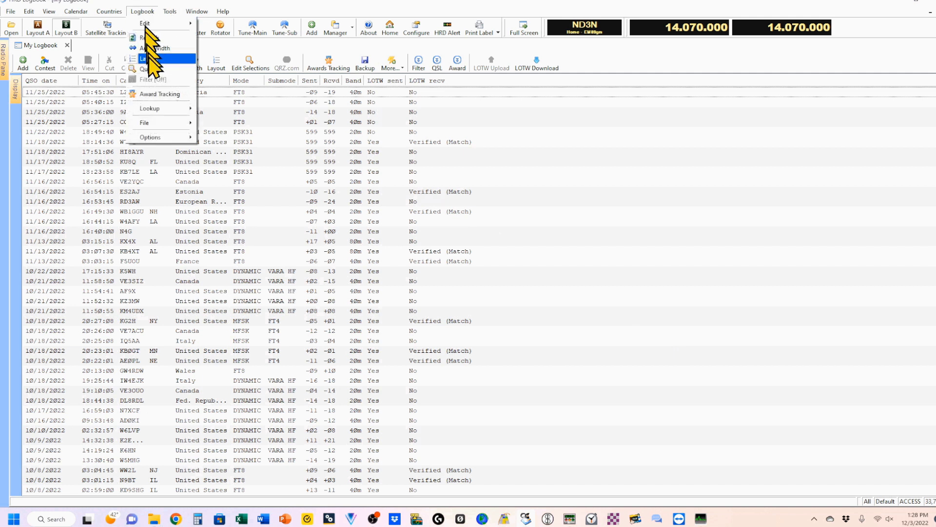
pyautogui.moveTo(156, 124)
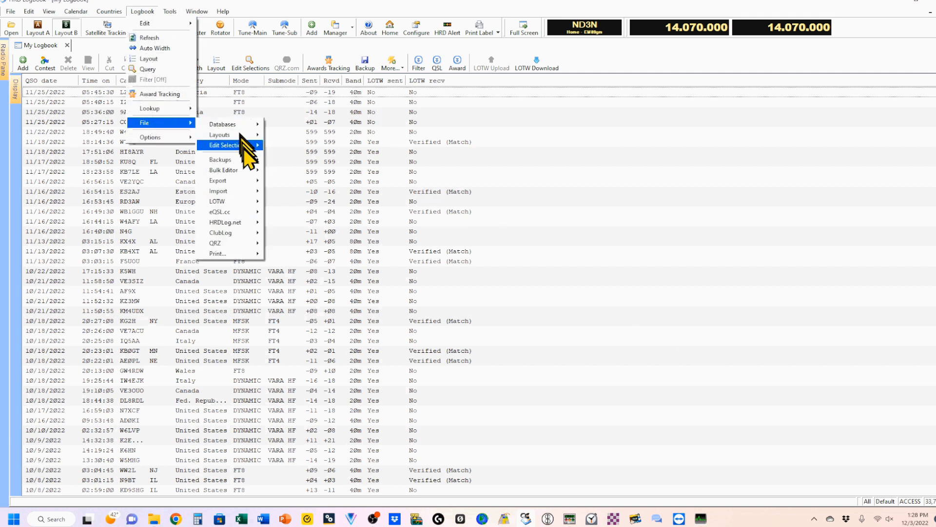
pyautogui.moveTo(246, 204)
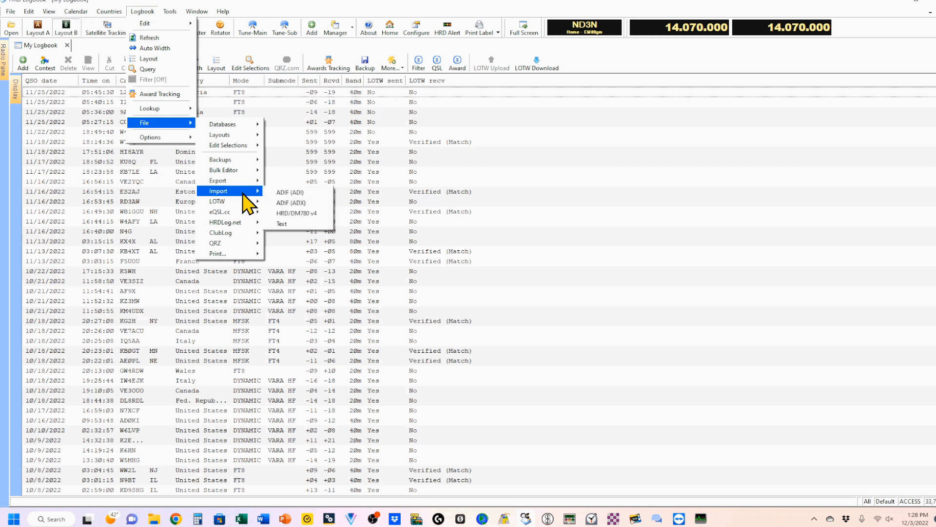
pyautogui.click(303, 192)
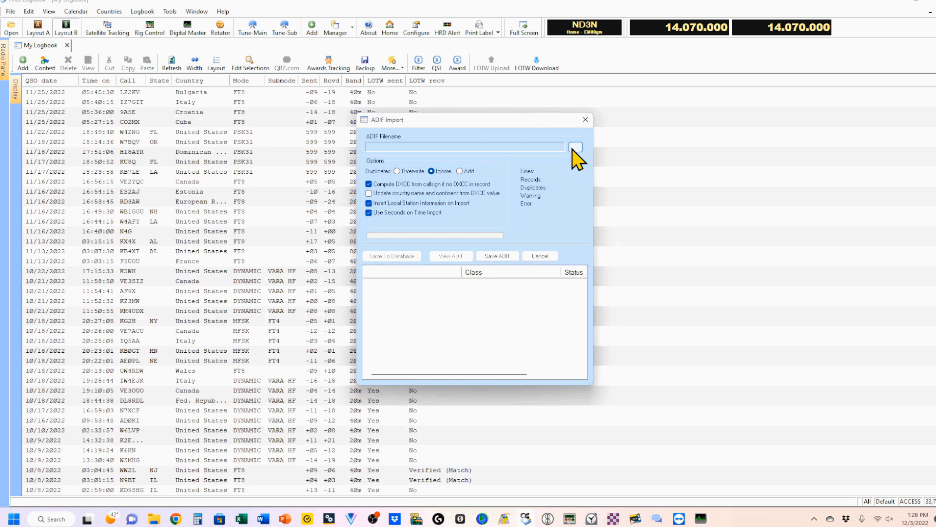
pyautogui.click(575, 147)
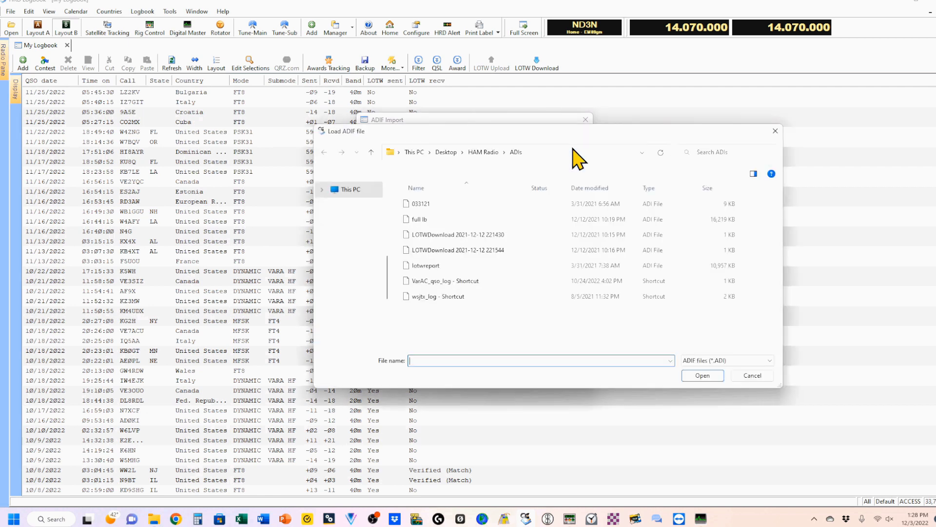
pyautogui.doubleClick(429, 299)
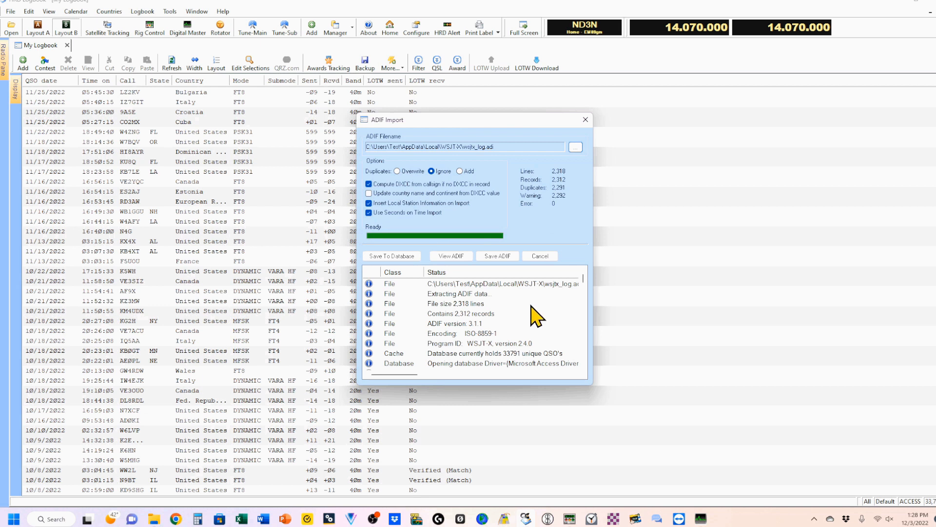
# Save the loaded WSJT-X records to the logbook database with duplicates ignored and finish the import
pyautogui.click(391, 256)
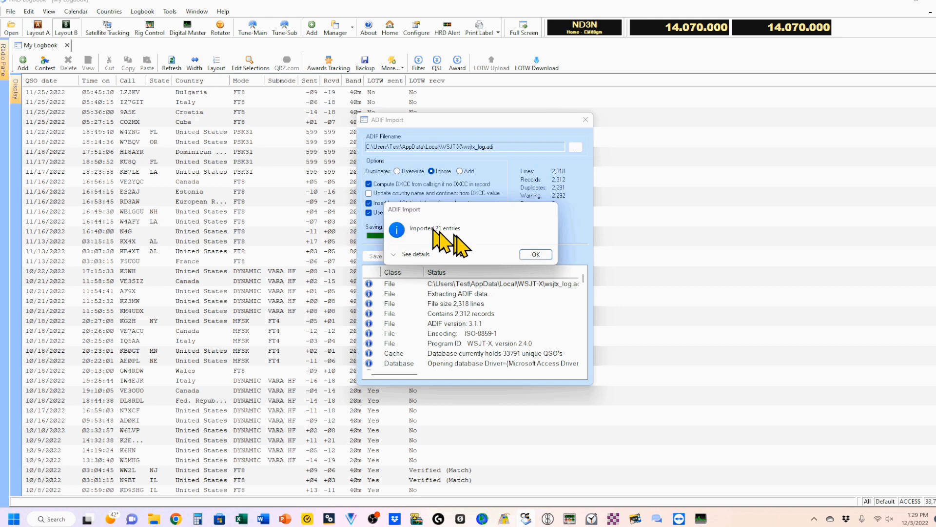
pyautogui.click(535, 254)
pyautogui.click(538, 256)
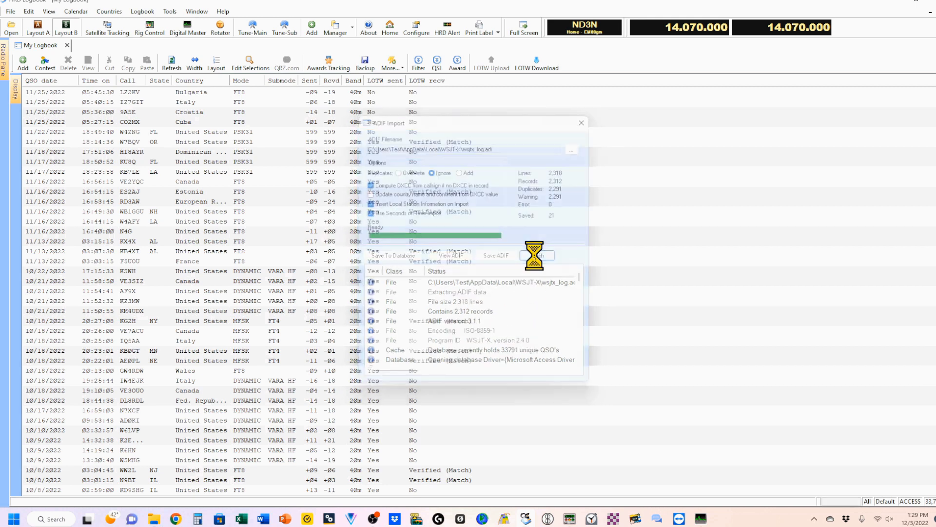
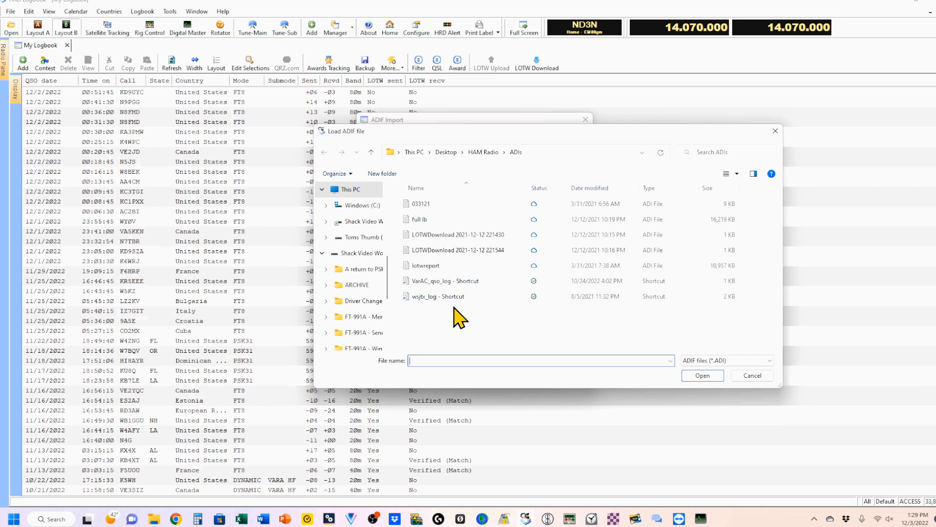
# Load the CQ WW DX 2022 CW file from the Documents > WriteLog > contest folder into the ADIF import
pyautogui.moveTo(393, 299); pyautogui.dragTo(390, 210)
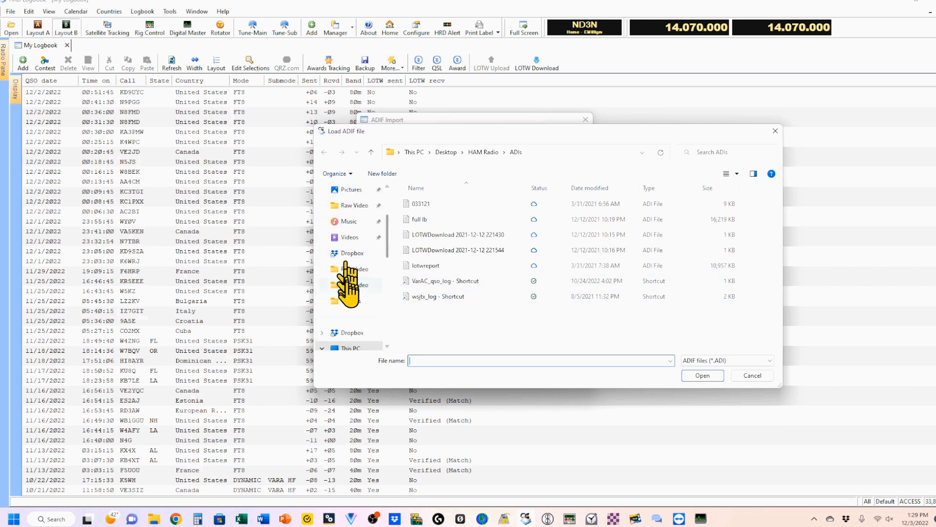
pyautogui.scroll(2, 390, 205)
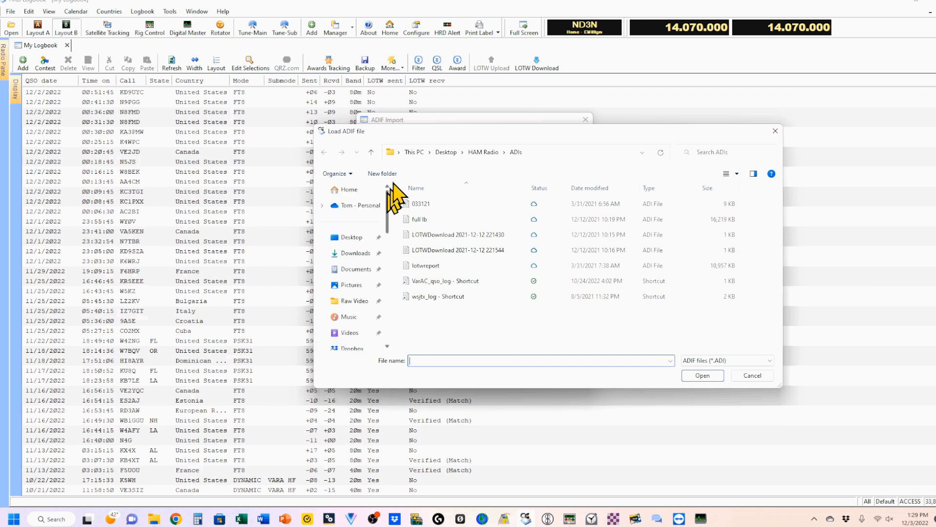
pyautogui.click(356, 269)
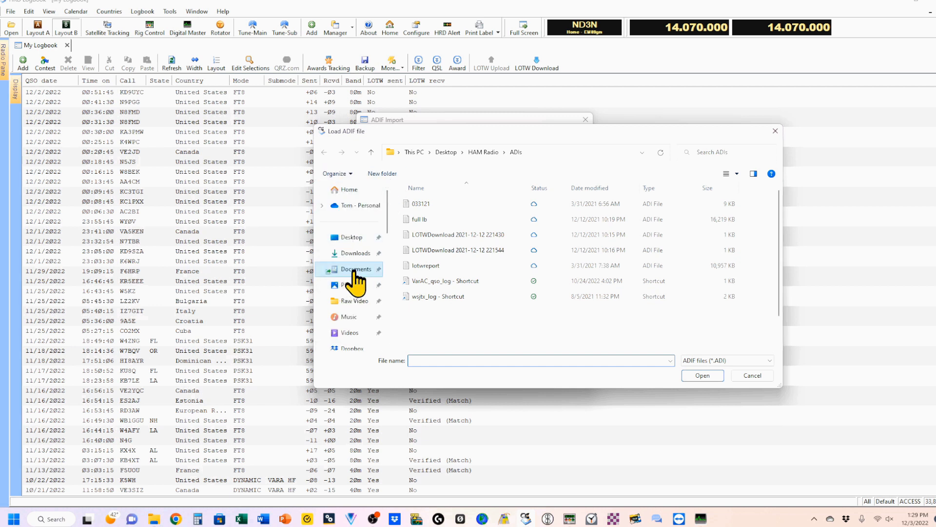
pyautogui.scroll(-3, 482, 291)
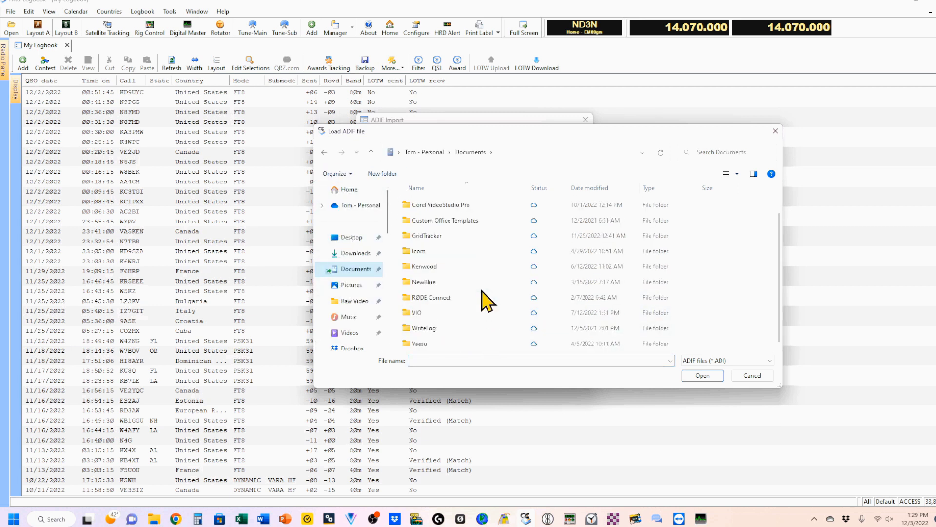
pyautogui.doubleClick(437, 328)
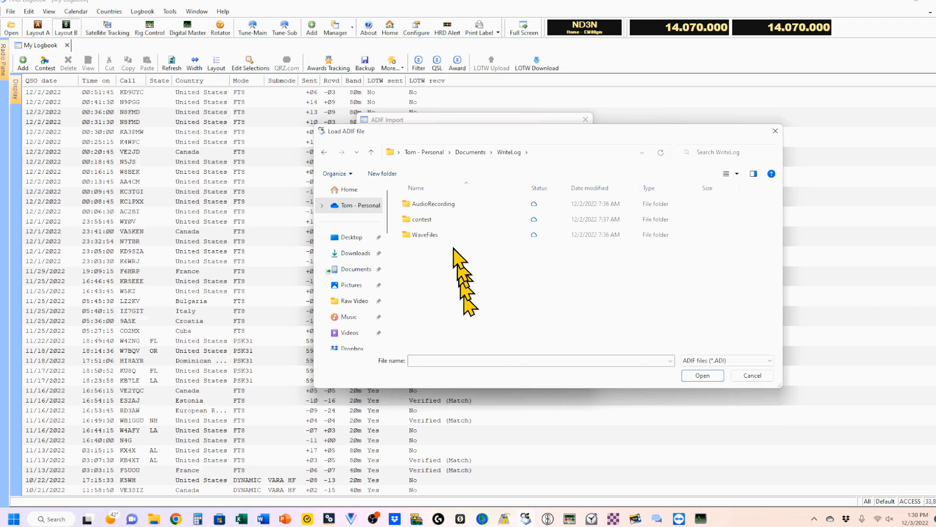
pyautogui.doubleClick(424, 220)
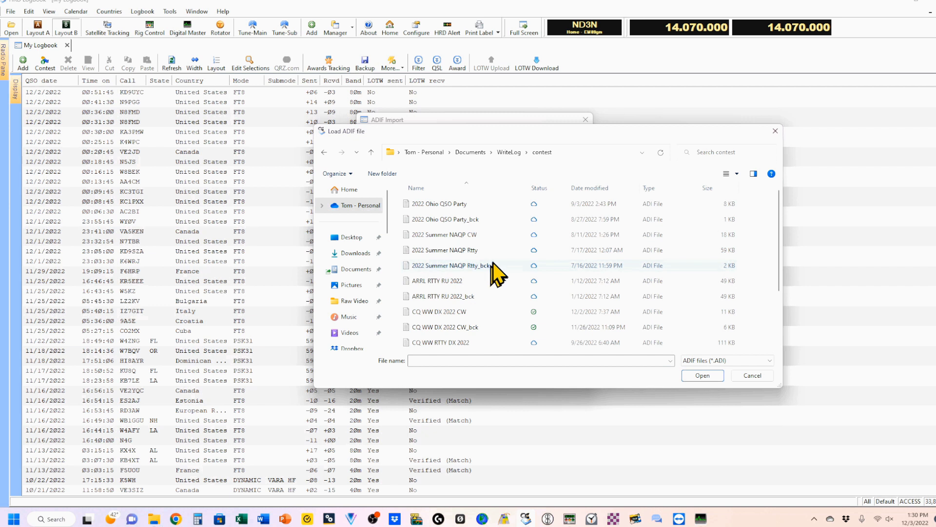
pyautogui.click(599, 188)
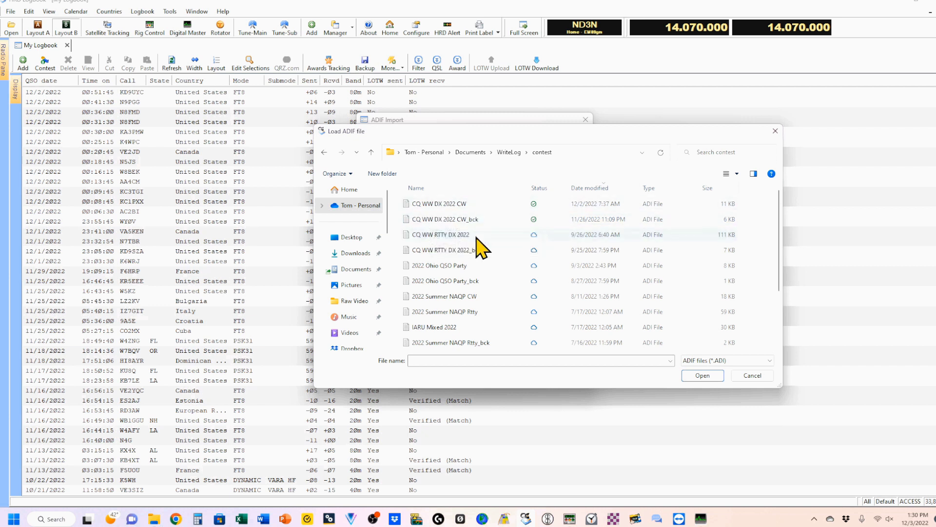
pyautogui.click(445, 205)
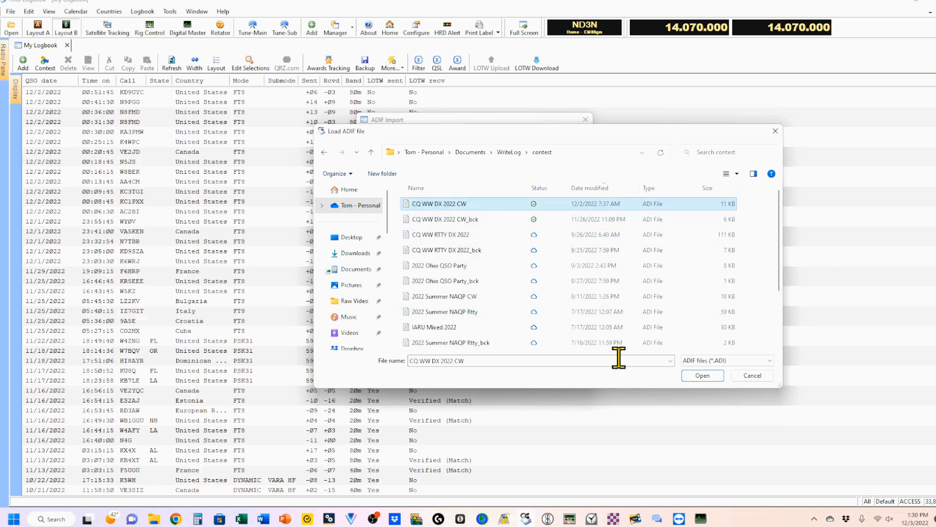
pyautogui.click(701, 376)
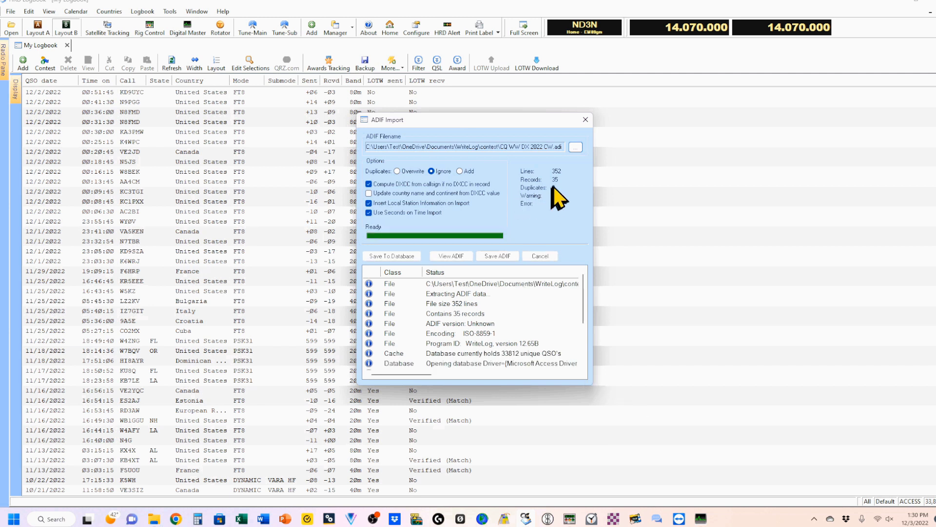
# Save the CQ WW DX 2022 CW contest records to the logbook database and finish the import
pyautogui.click(393, 256)
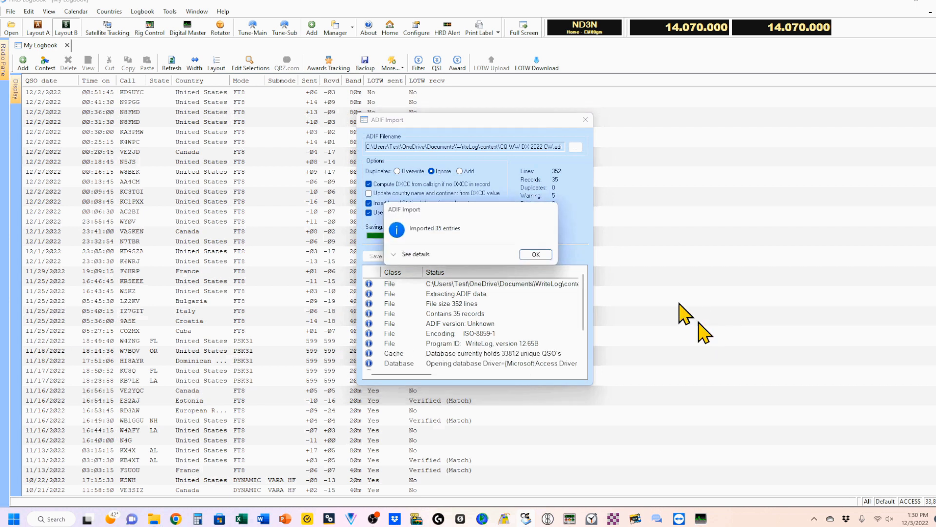
pyautogui.click(537, 255)
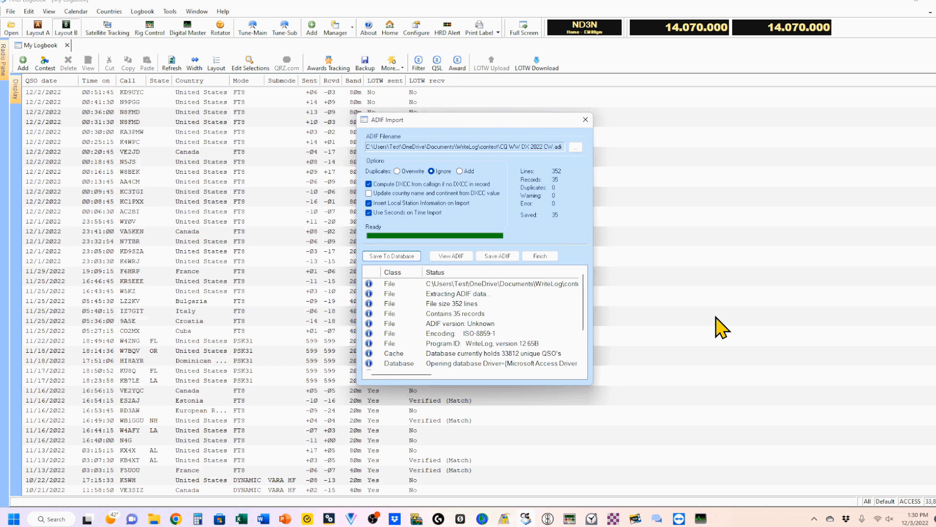
pyautogui.click(536, 255)
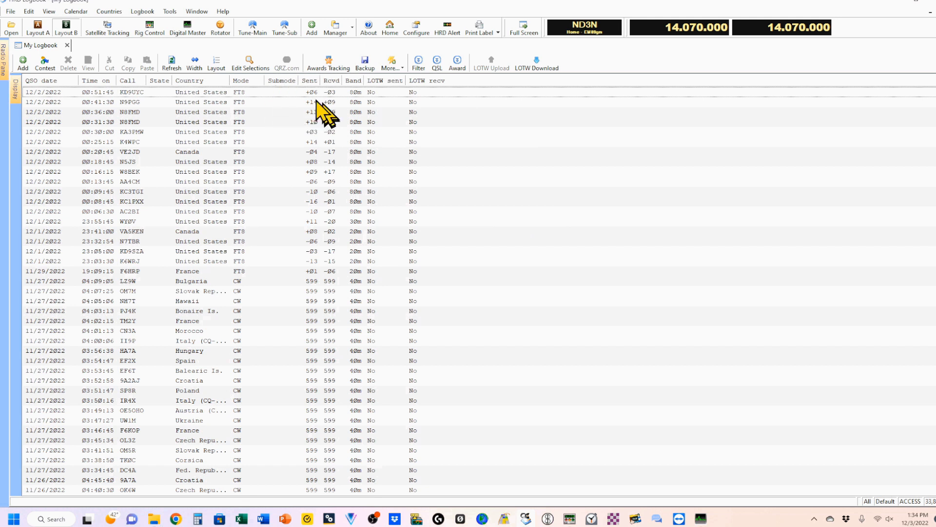
# Upload all contacts from KD9UYC on 12/2/2022 through W4ZNG on 11/22/2022 to LOTW and close the finished upload
pyautogui.click(218, 92)
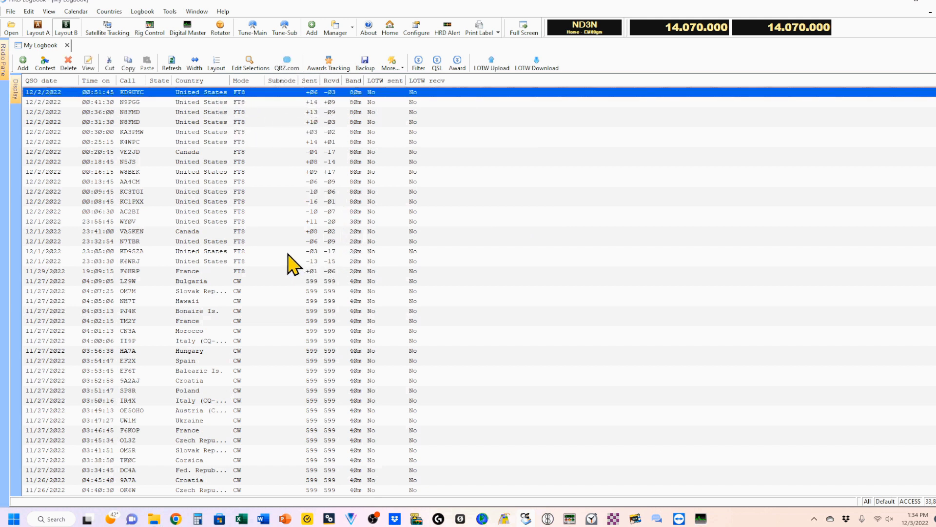
pyautogui.scroll(-5, 294, 256)
pyautogui.scroll(-1, 295, 254)
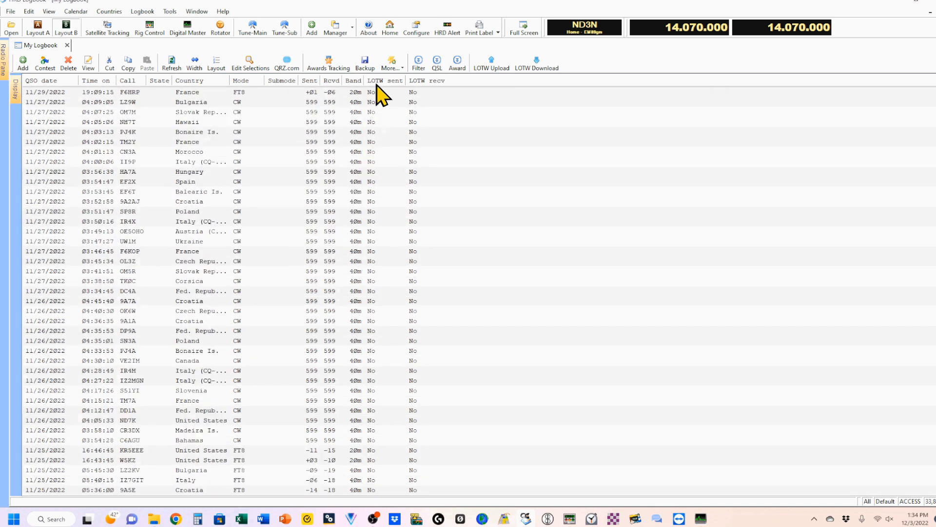
pyautogui.scroll(-5, 387, 195)
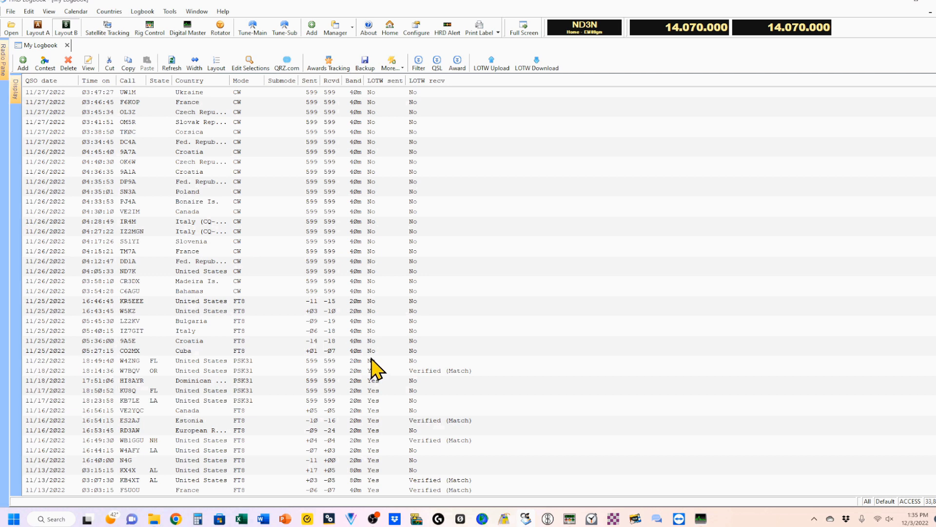
pyautogui.keyDown('shift'); pyautogui.click(240, 362); pyautogui.keyUp('shift')
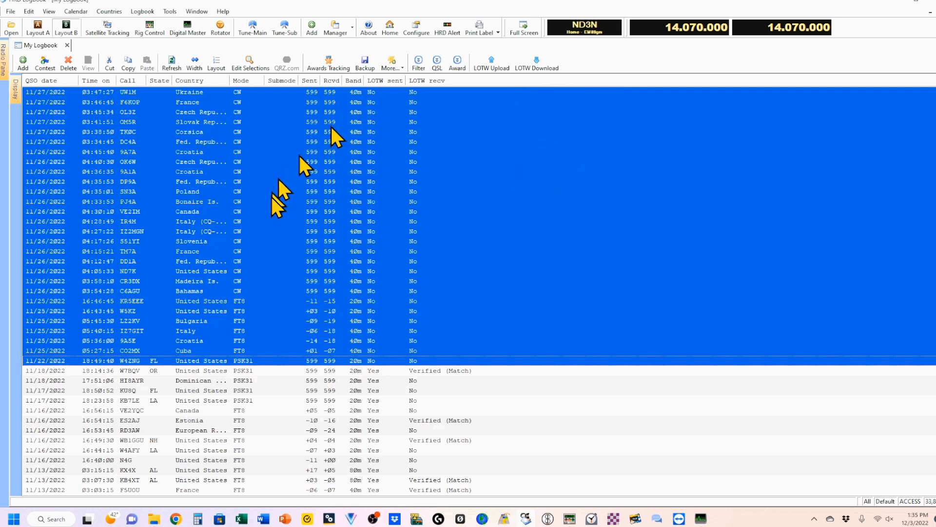
pyautogui.click(492, 66)
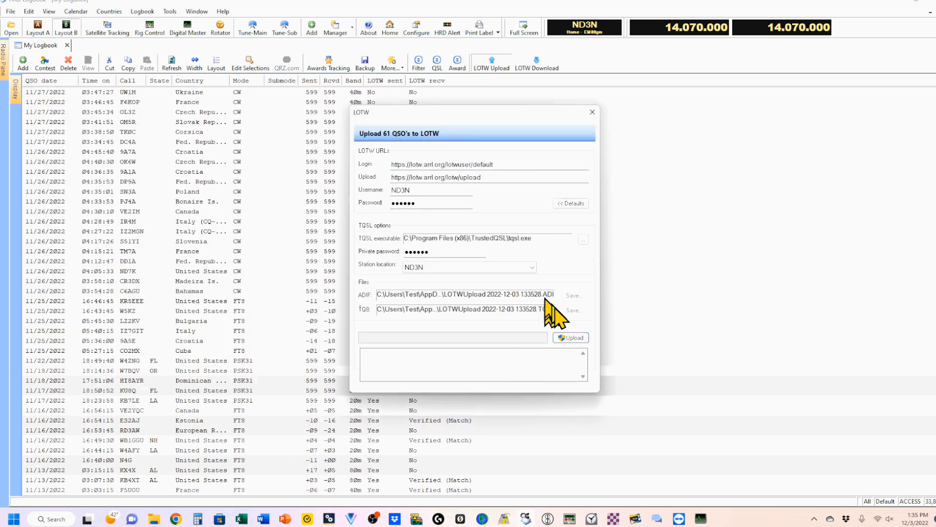
pyautogui.click(570, 339)
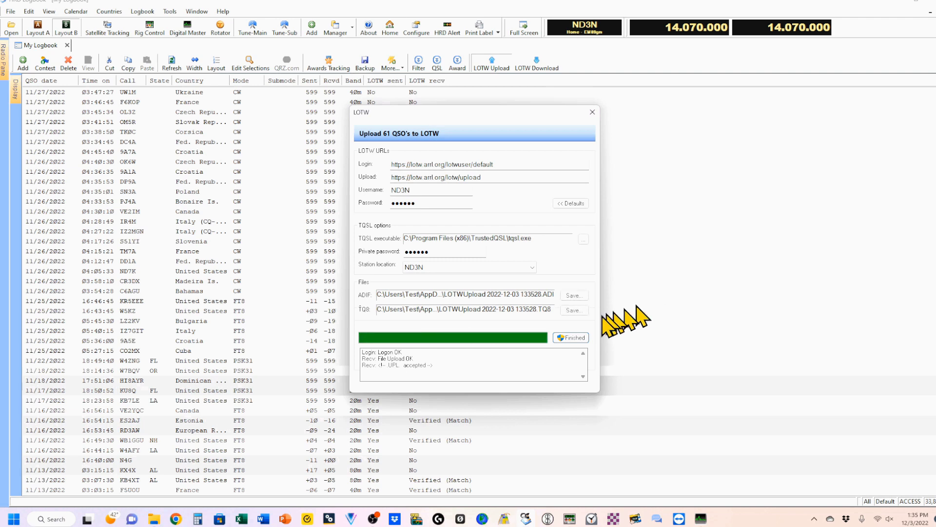
pyautogui.click(578, 337)
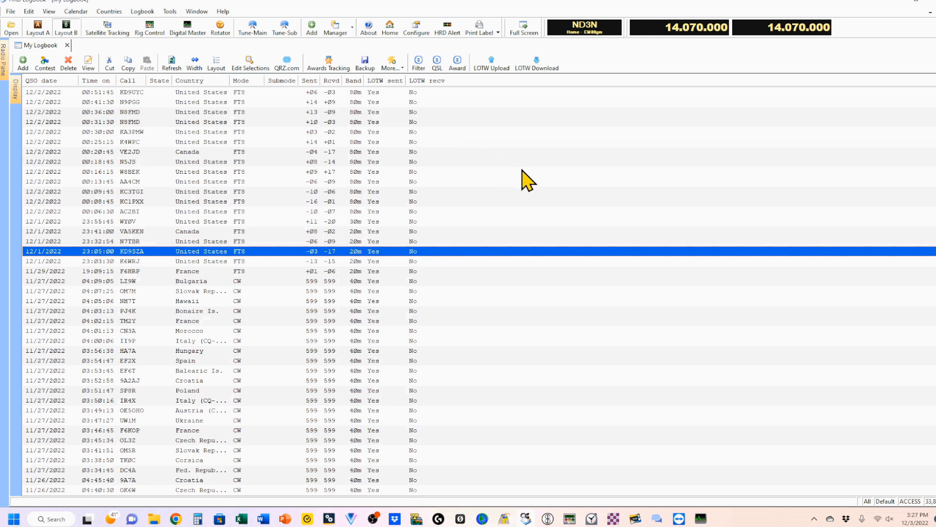
# Switch to the Logbook of the World site in Chrome and examine the activity result for LOTWUpload 2022-12-03 133528.TQ8
pyautogui.hotkey('alt', 'Tab')
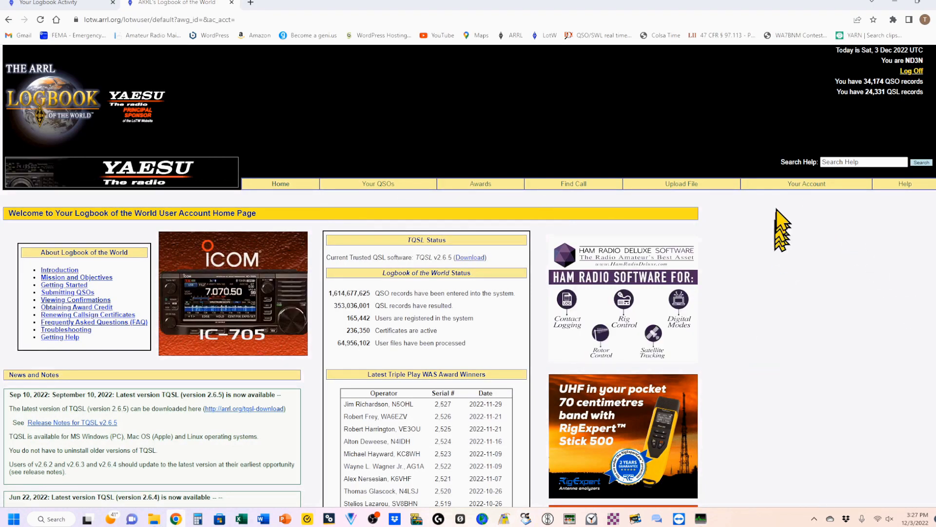
pyautogui.click(802, 187)
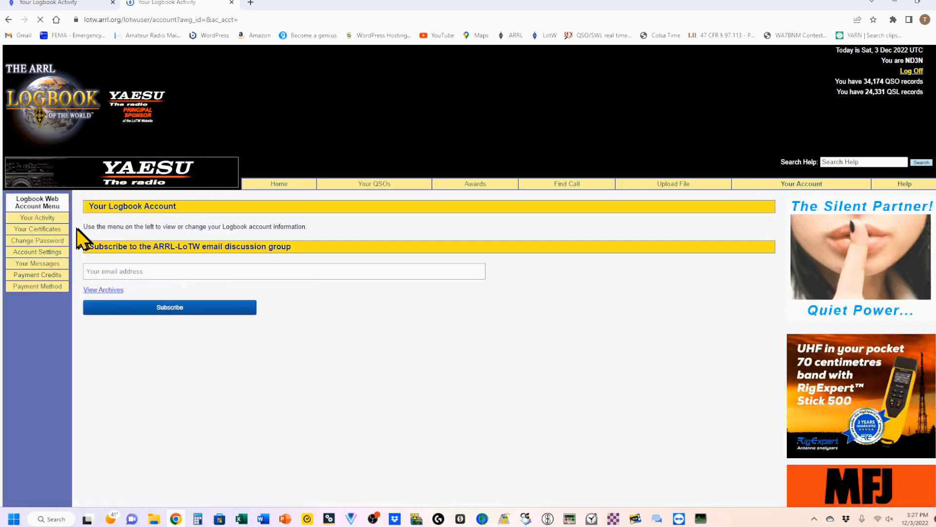
pyautogui.click(39, 219)
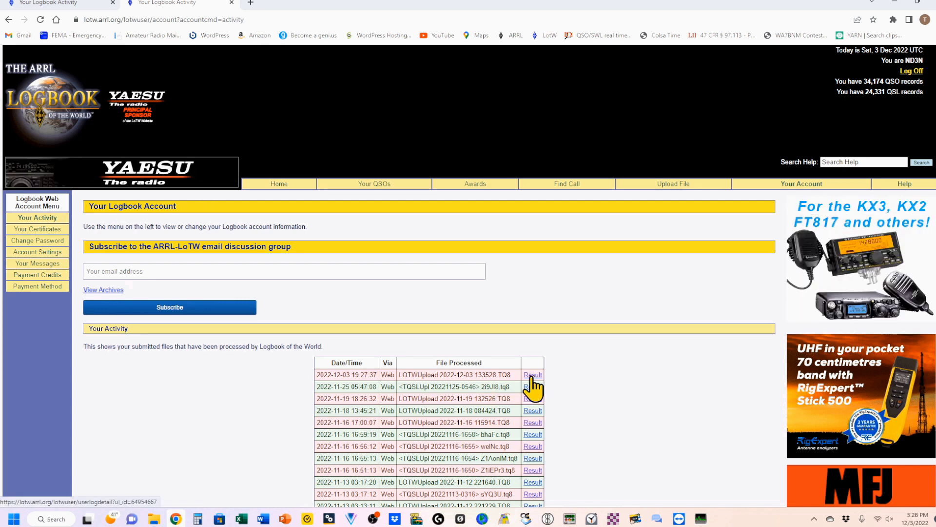
pyautogui.click(531, 377)
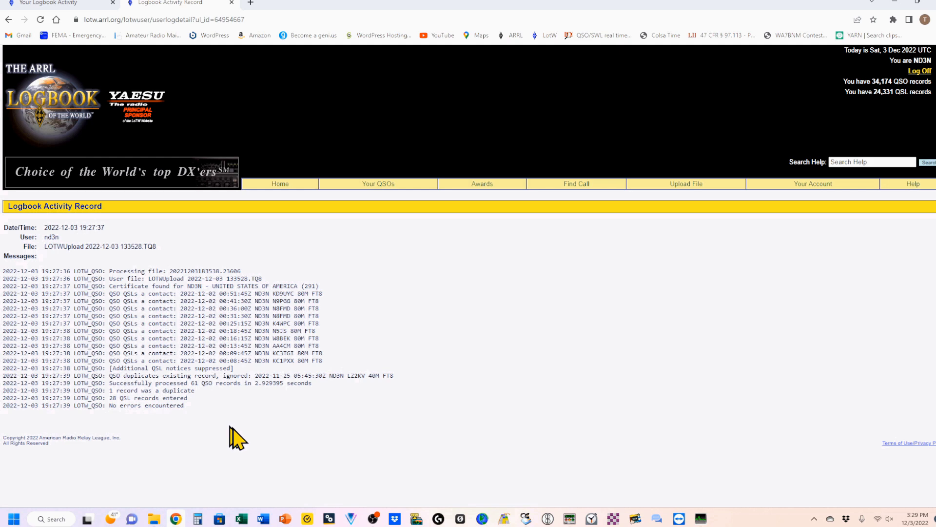
# Query the most recent QSLs and most recent QSOs in Logbook of the World and review the listed contacts
pyautogui.hotkey('alt', 'Left')
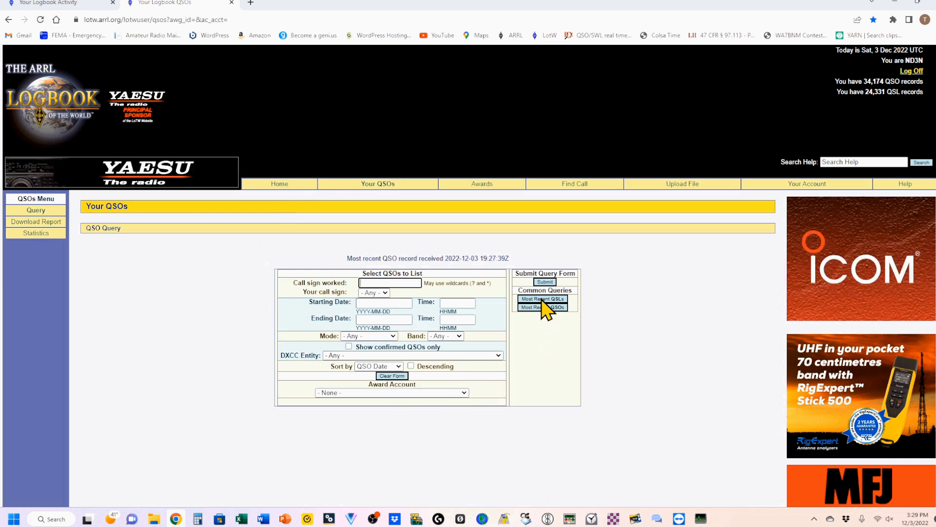
pyautogui.click(542, 299)
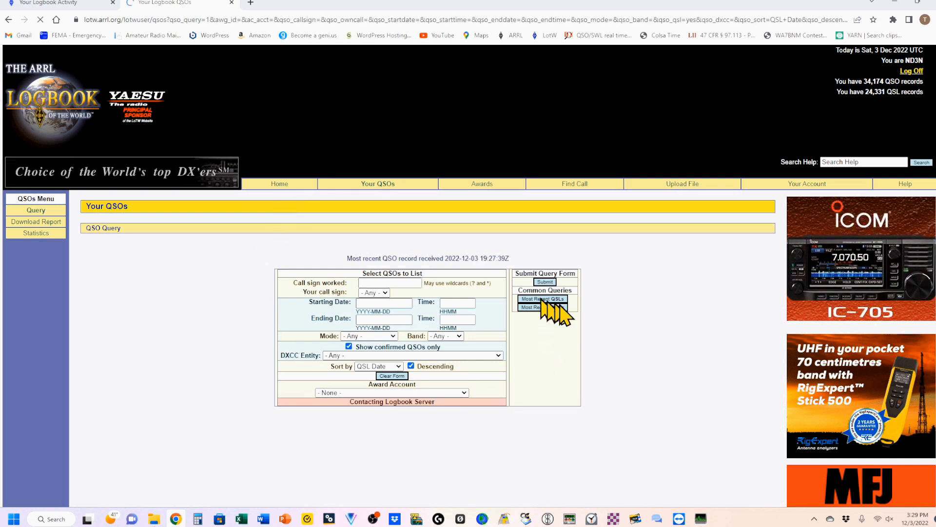
pyautogui.scroll(-3, 709, 356)
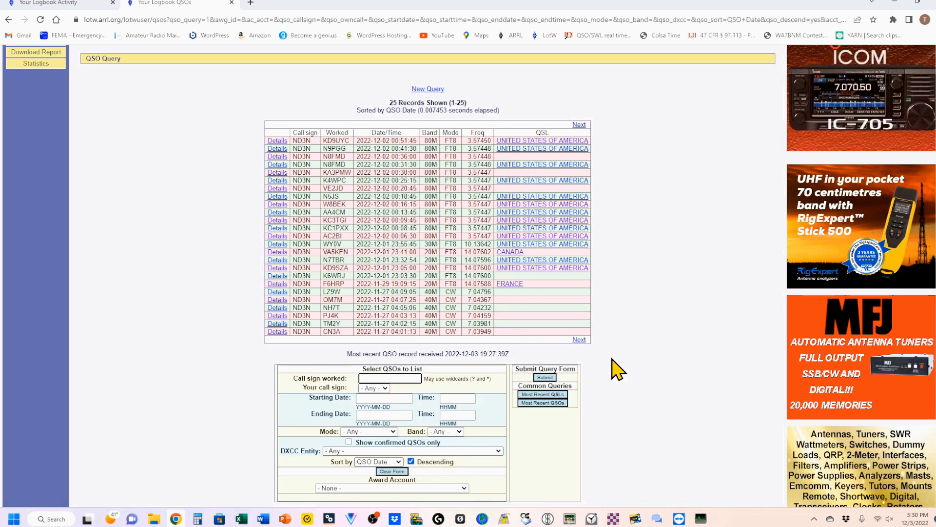
# Return to HRD Logbook and download the LOTW QSOs starting from October 2, 2022
pyautogui.hotkey('alt', 'Tab')
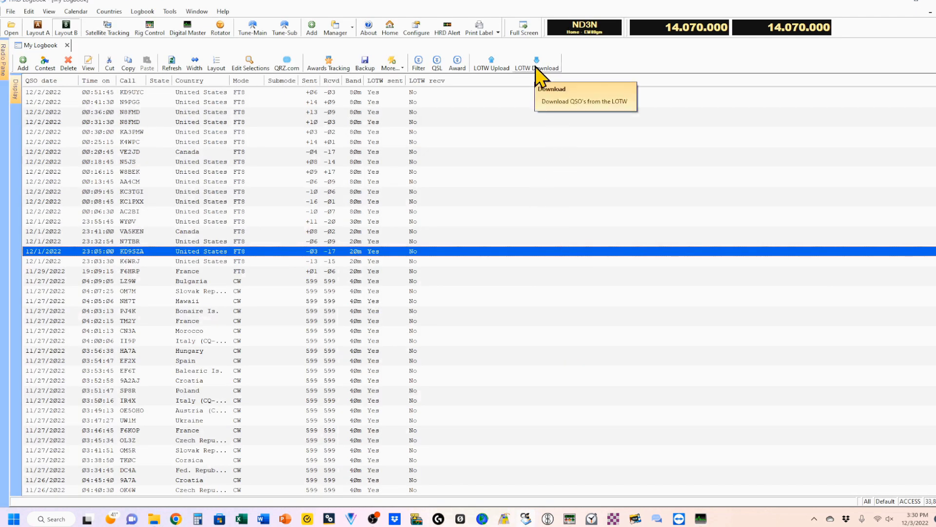
pyautogui.click(537, 65)
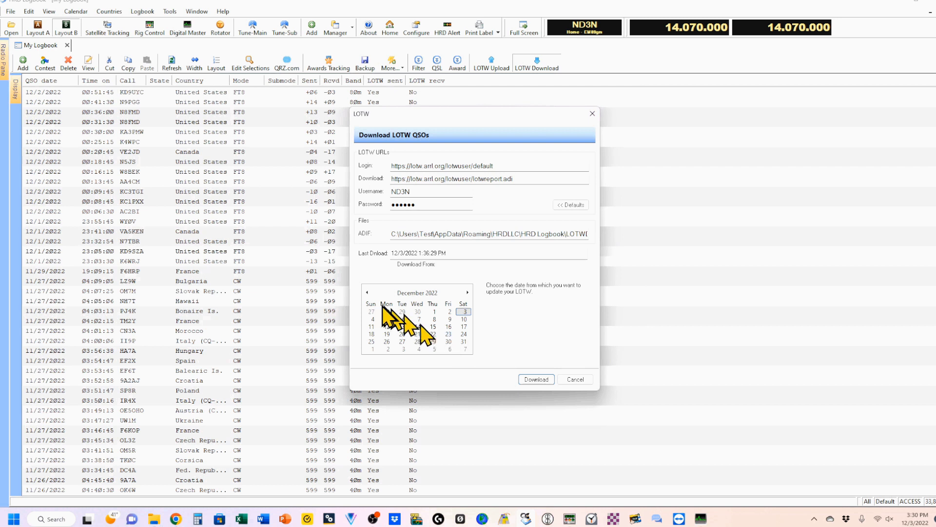
pyautogui.click(367, 292)
pyautogui.click(367, 292)
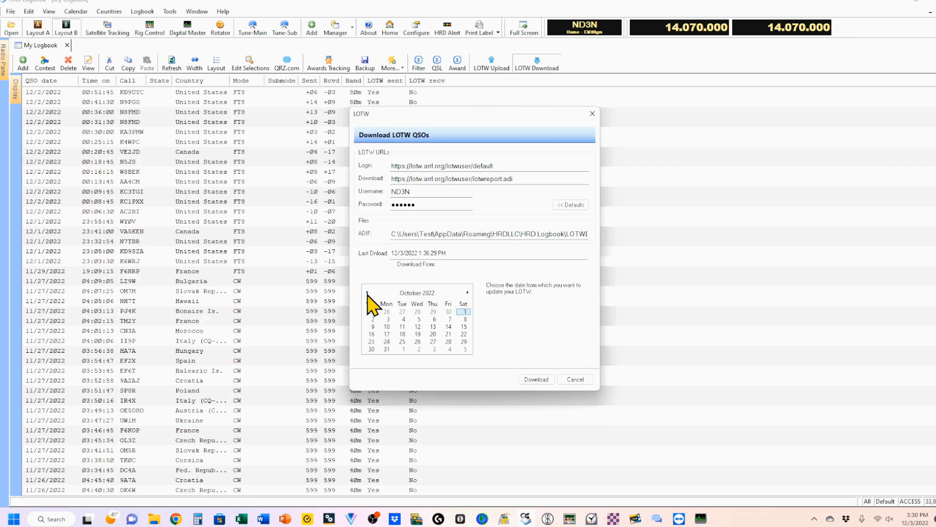
pyautogui.click(372, 319)
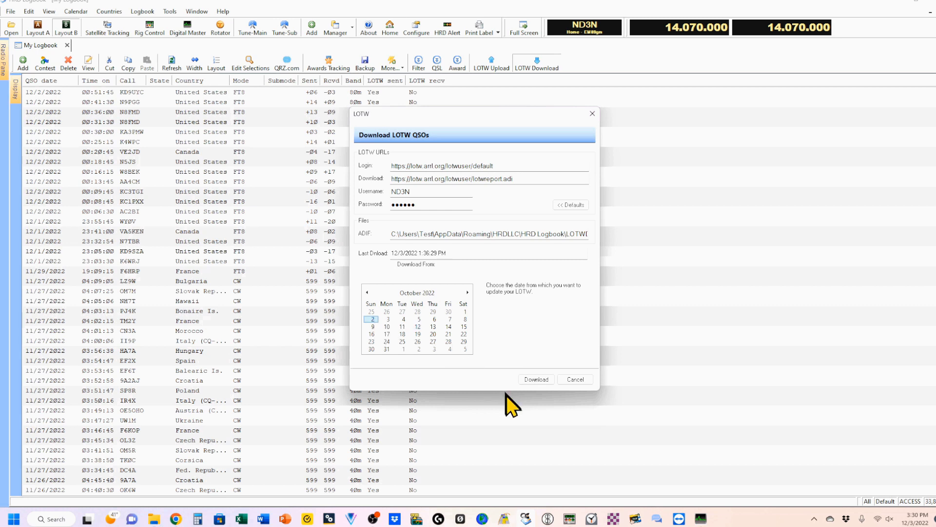
pyautogui.click(537, 380)
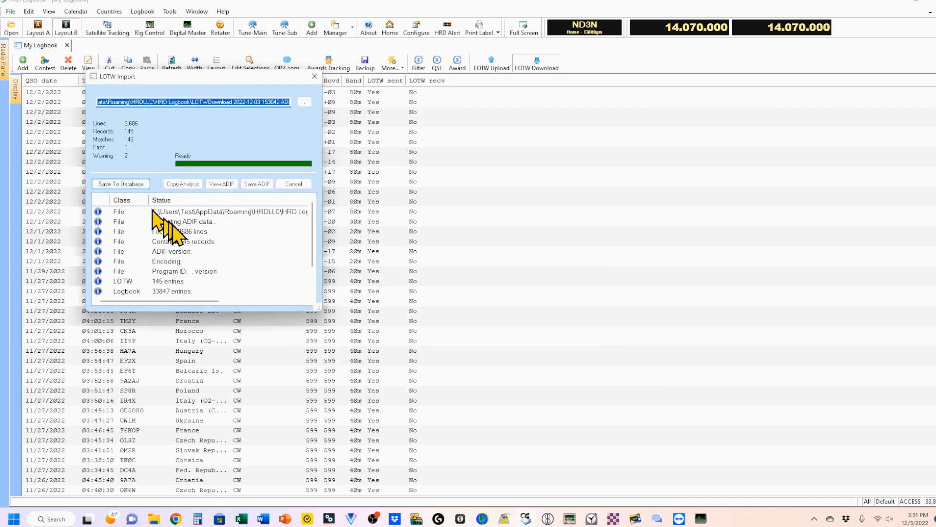
# Save the downloaded LOTW matches to the database, finish the import and review the LOTW received status of the contacts
pyautogui.click(125, 185)
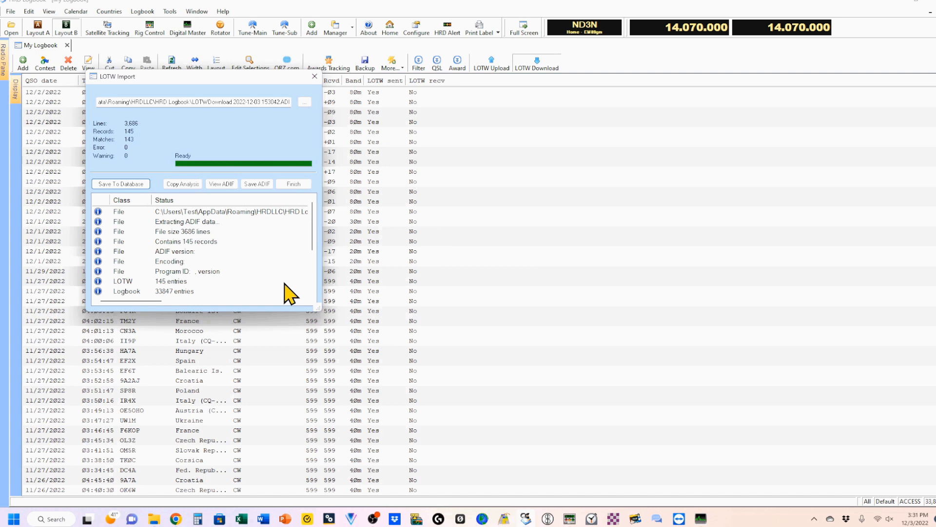
pyautogui.click(293, 185)
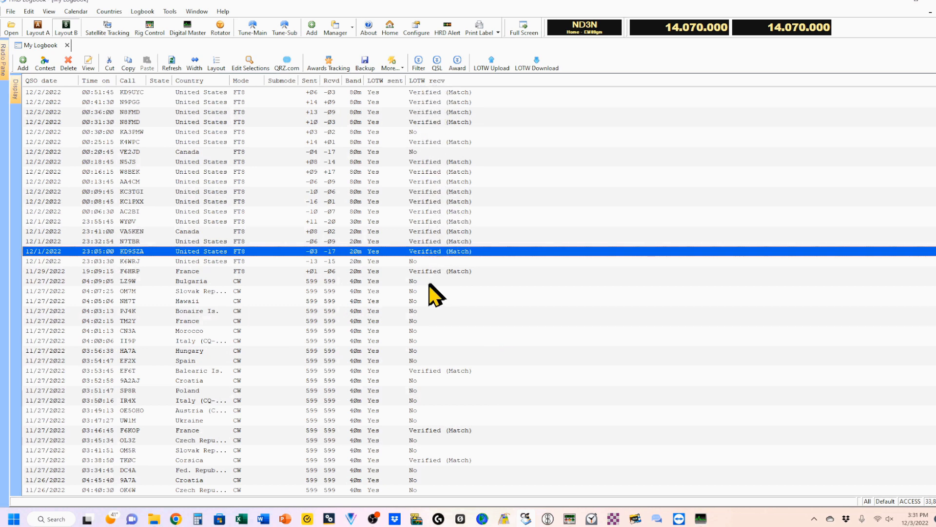
pyautogui.scroll(-13, 437, 334)
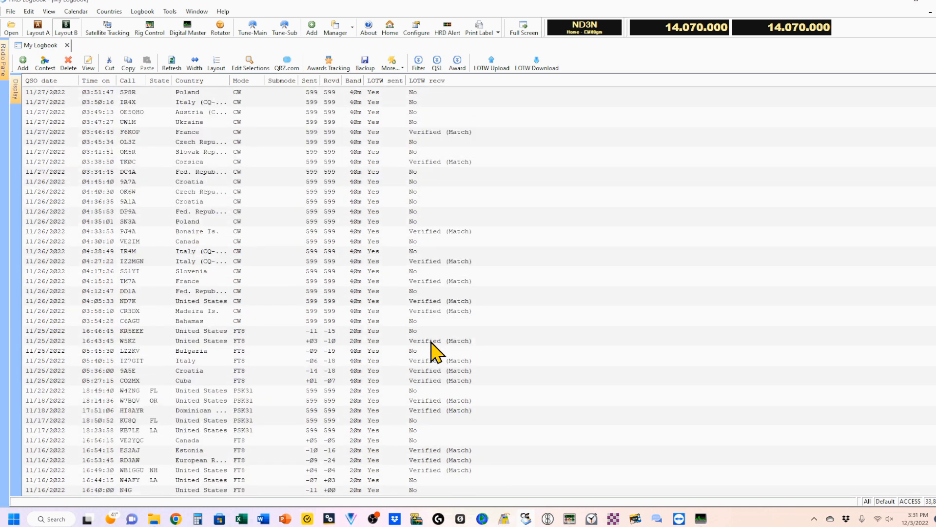
pyautogui.scroll(13, 437, 350)
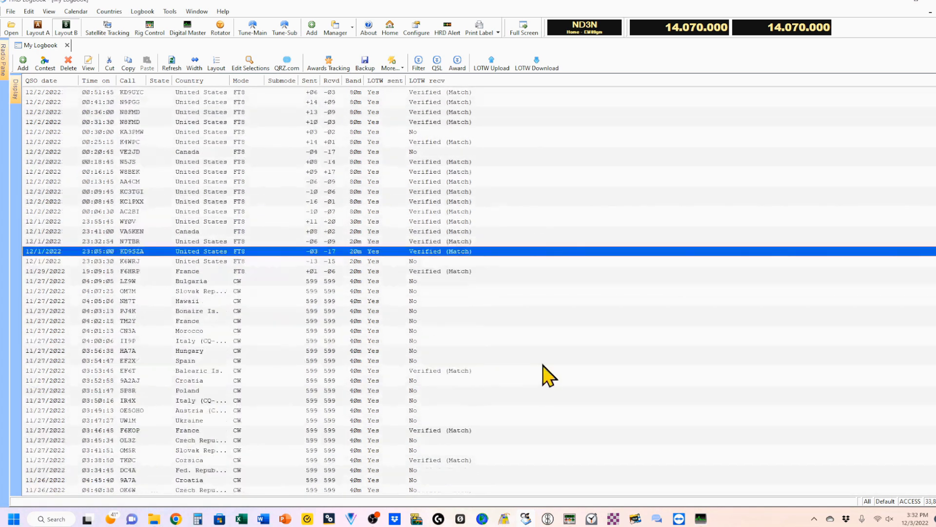